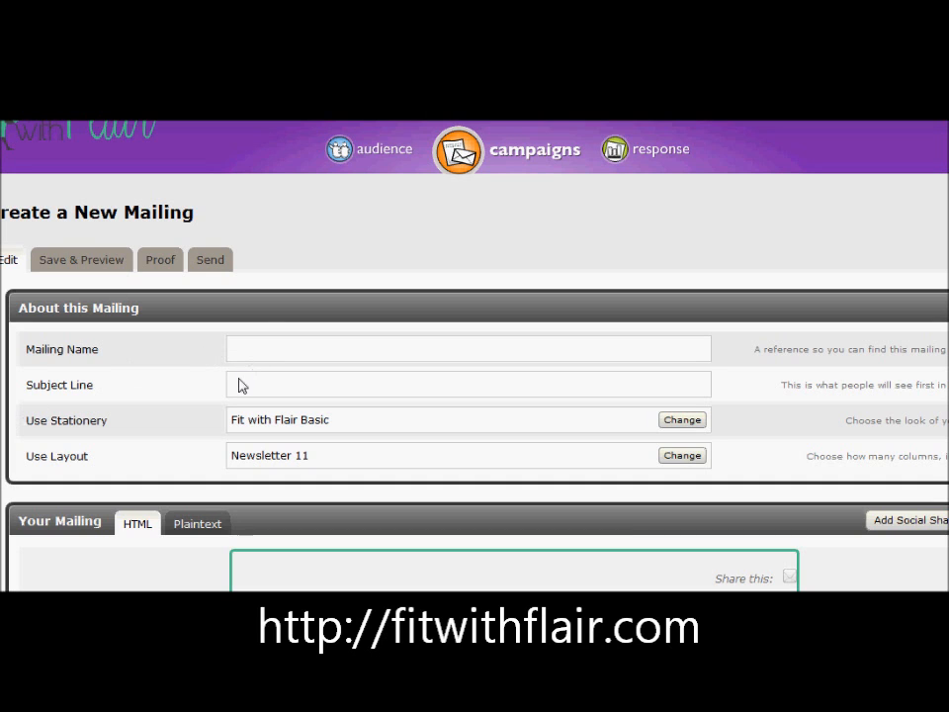
# Name the mailing "Sample Mailing Version 1" and set its subject line to "Fit with Flair Sample"
pyautogui.click(267, 350)
pyautogui.write('Sample Mailing Version 1')
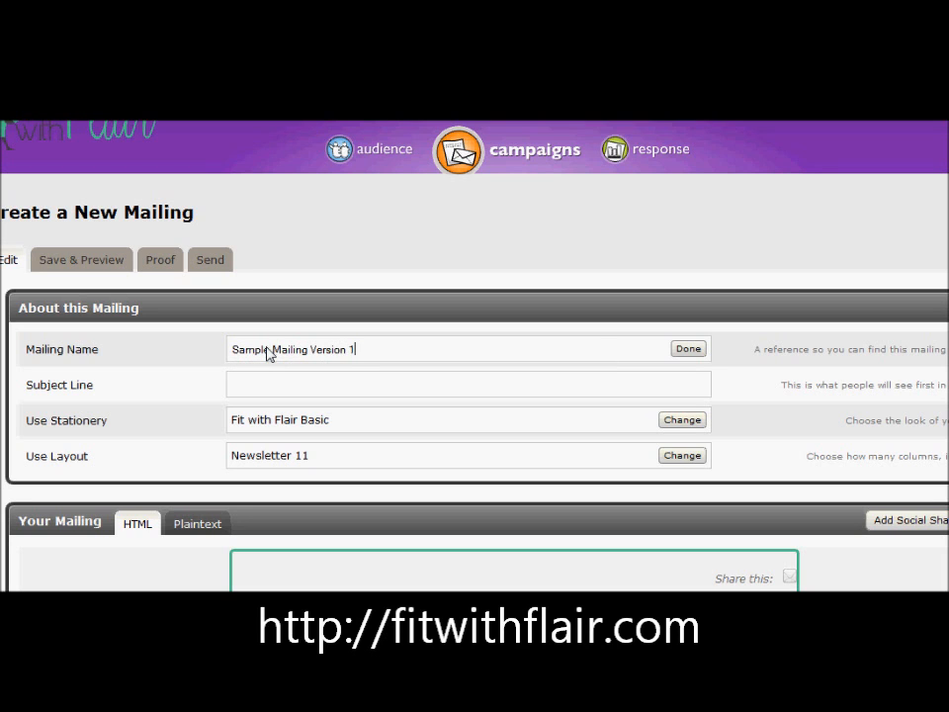
pyautogui.press('Tab')
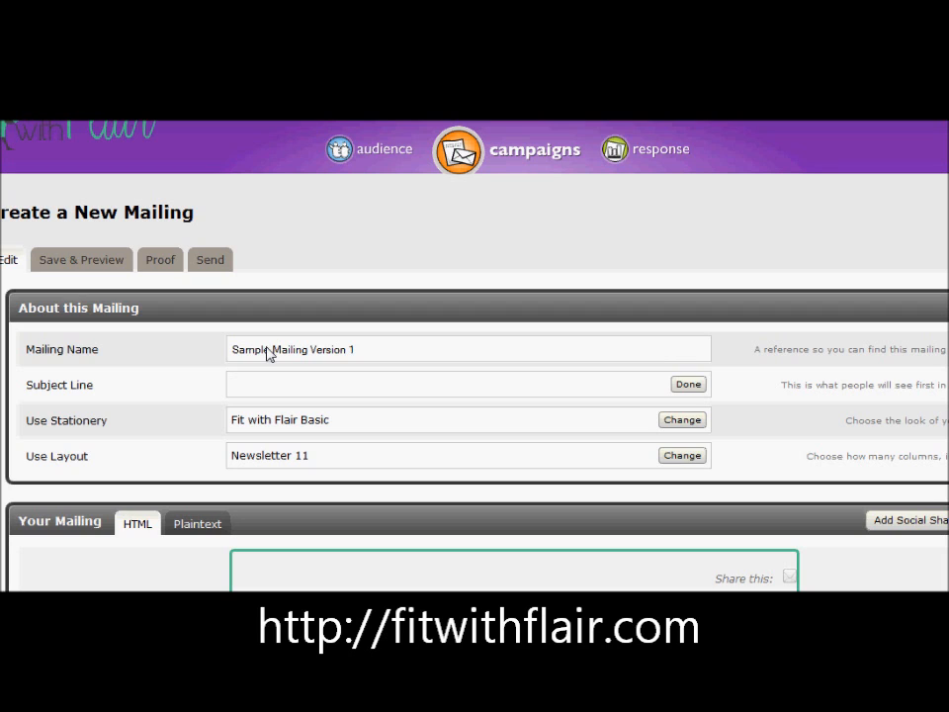
pyautogui.write('Fit with Flair Sample')
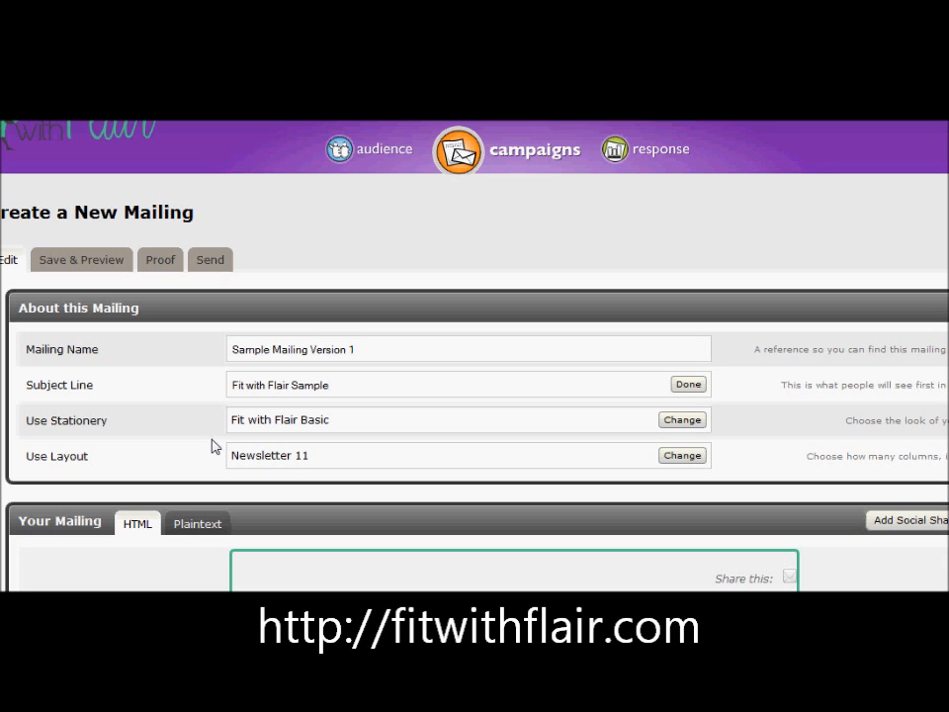
# Review the mailing's current newsletter layout from the header and image placeholders through to the footer
pyautogui.scroll(-5, 214, 447)
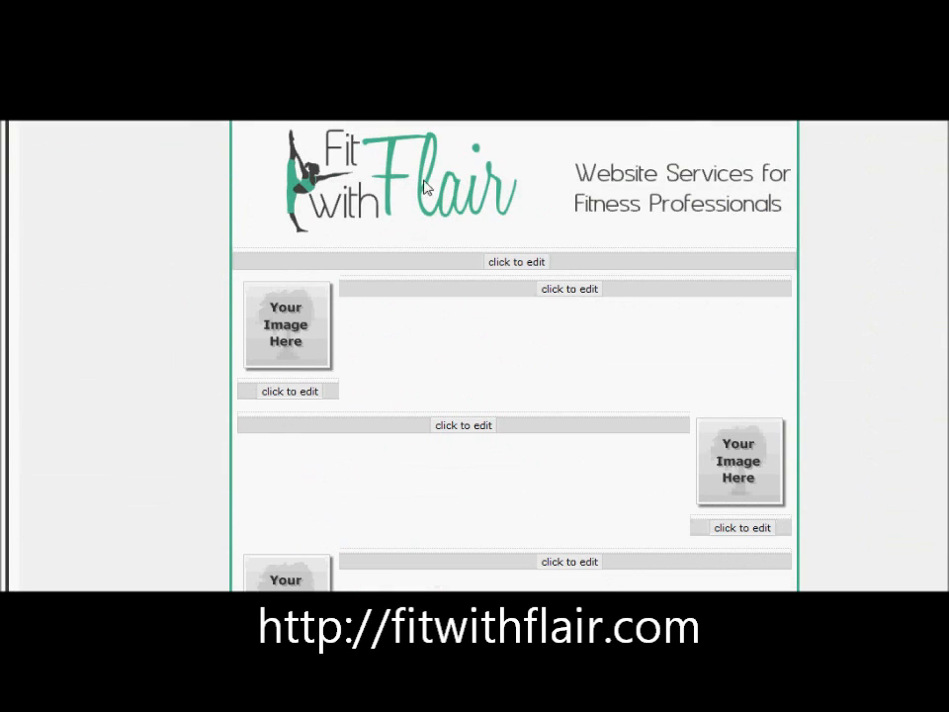
pyautogui.scroll(1, 253, 123)
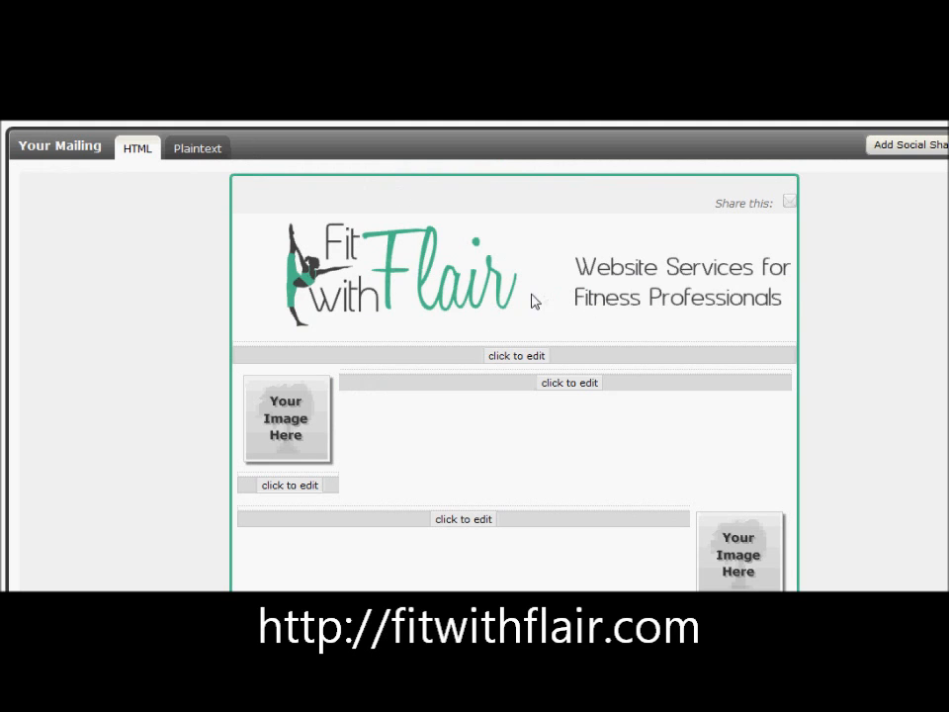
pyautogui.scroll(-3, 270, 312)
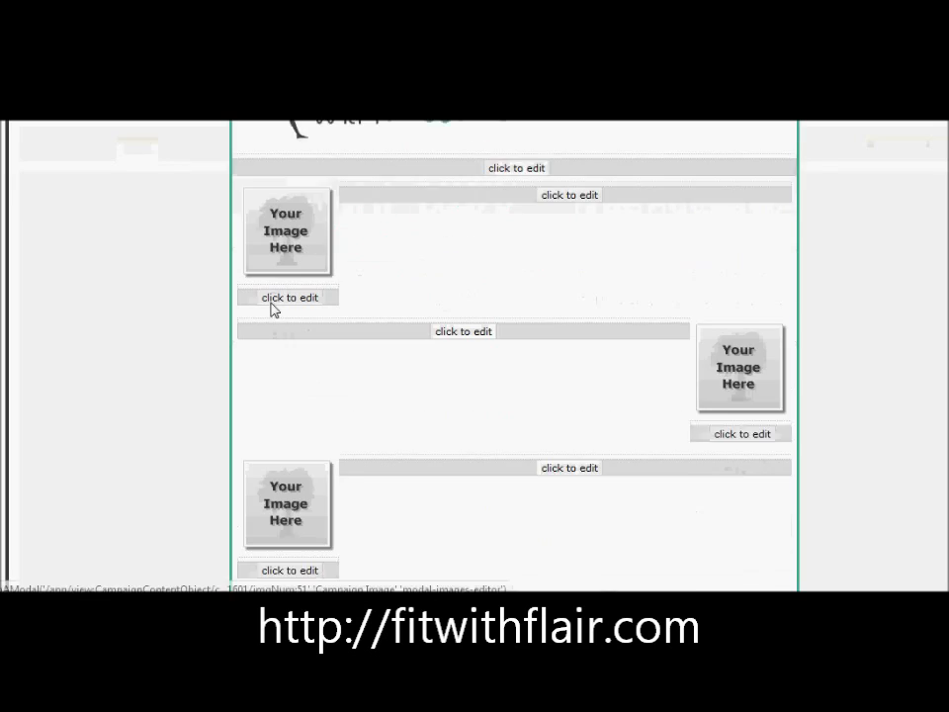
pyautogui.scroll(-2, 163, 419)
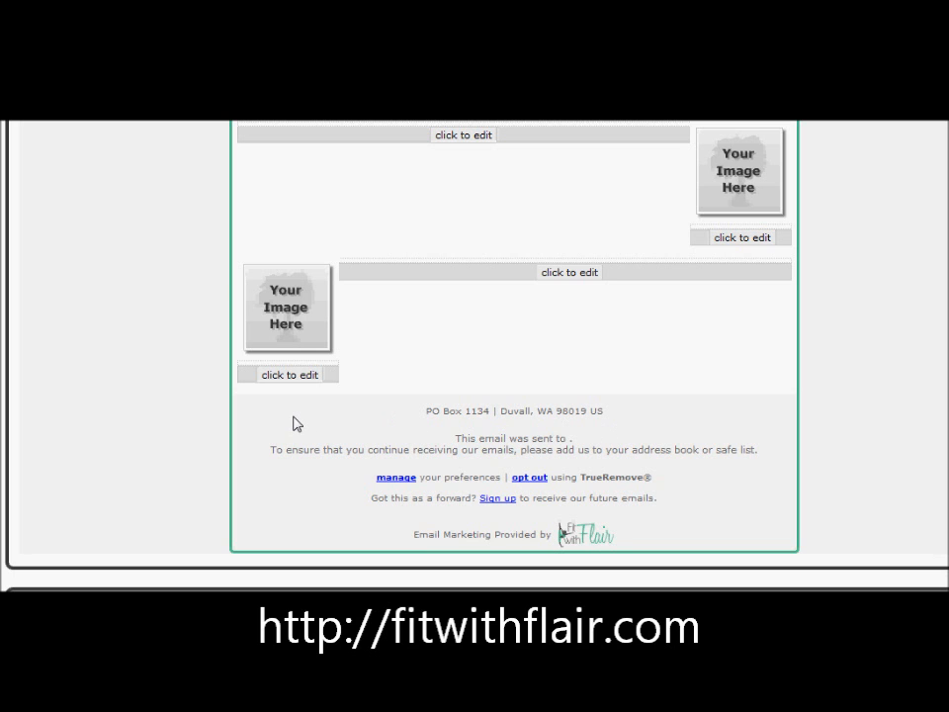
pyautogui.scroll(10, 272, 446)
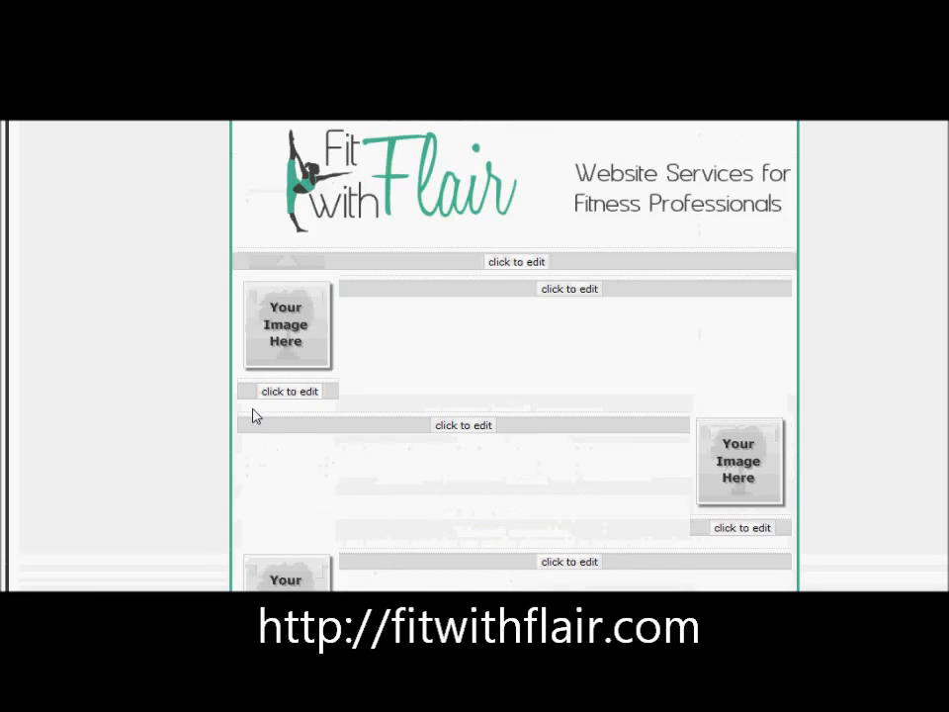
pyautogui.scroll(-2, 196, 465)
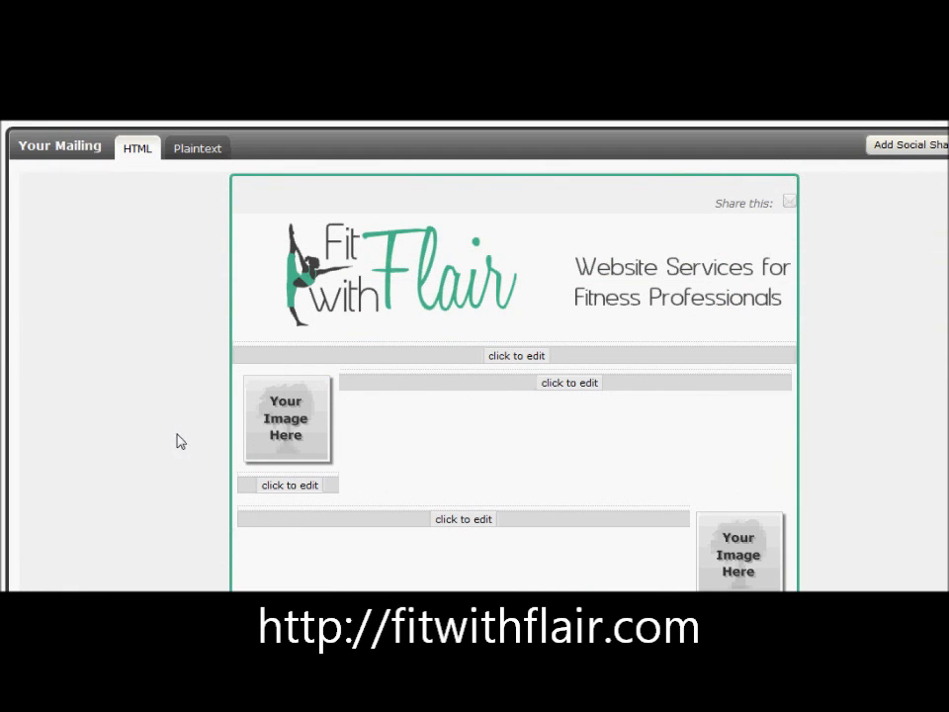
pyautogui.scroll(-1, 761, 514)
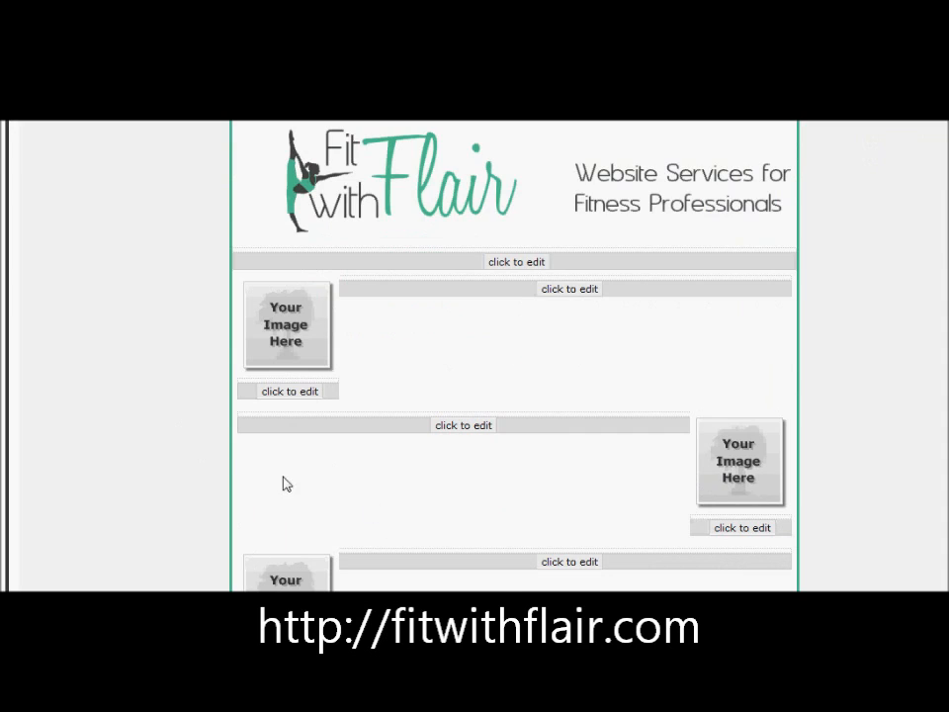
# Browse the advanced content layouts and change the mailing's layout to Advanced 8
pyautogui.scroll(3, 287, 469)
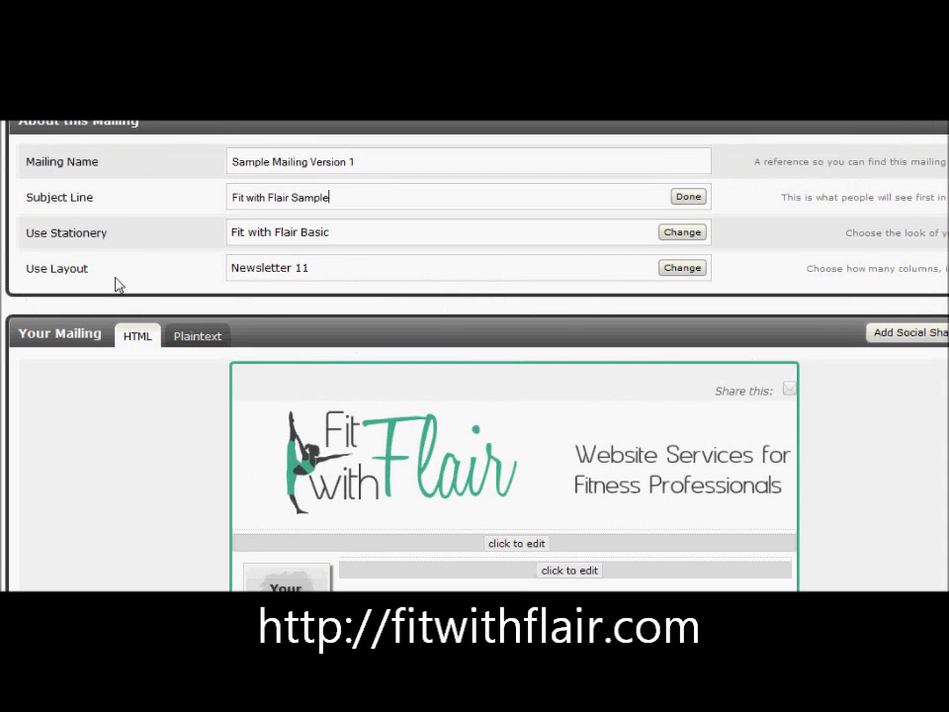
pyautogui.click(686, 269)
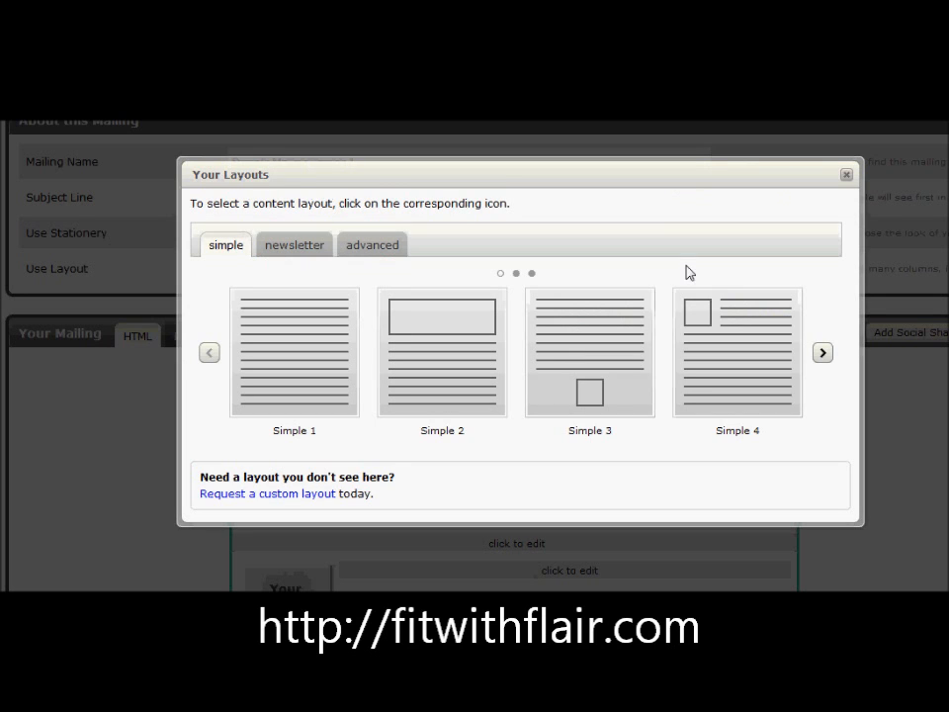
pyautogui.click(372, 251)
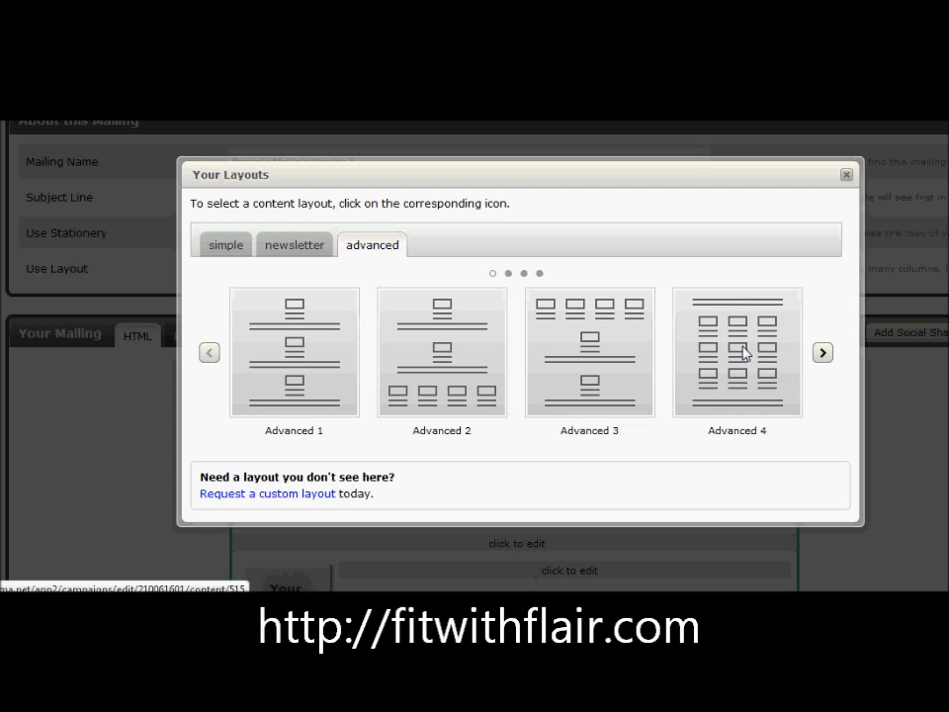
pyautogui.click(821, 353)
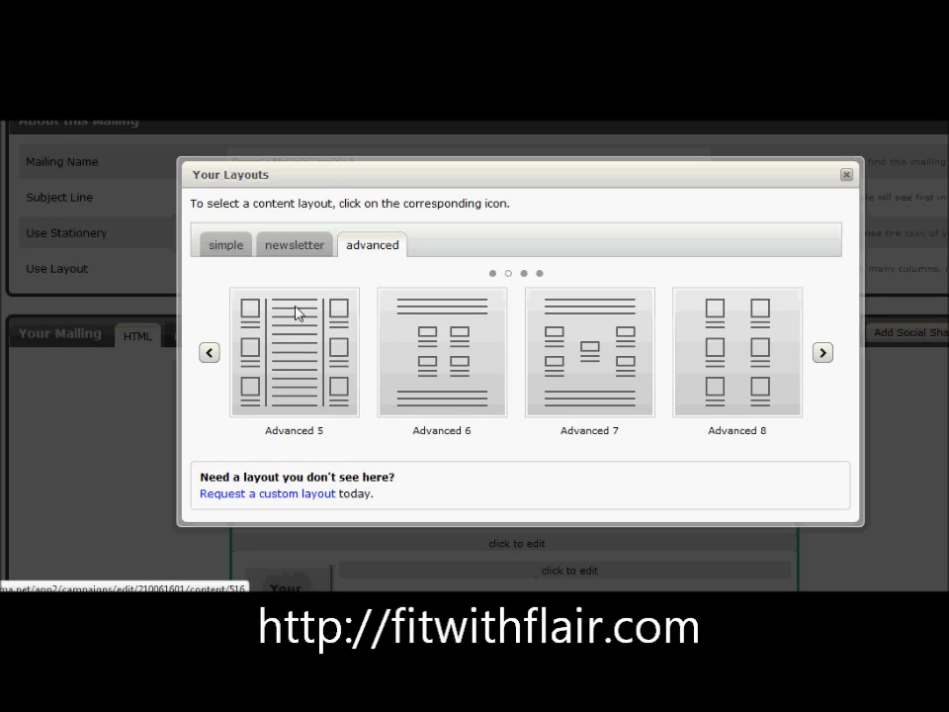
pyautogui.click(823, 354)
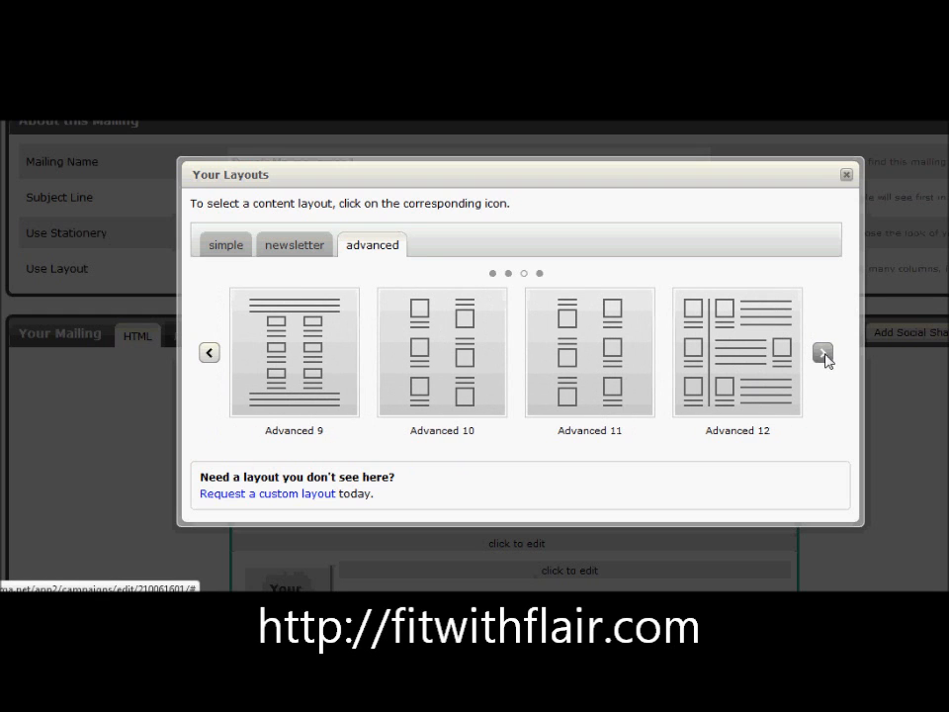
pyautogui.click(823, 353)
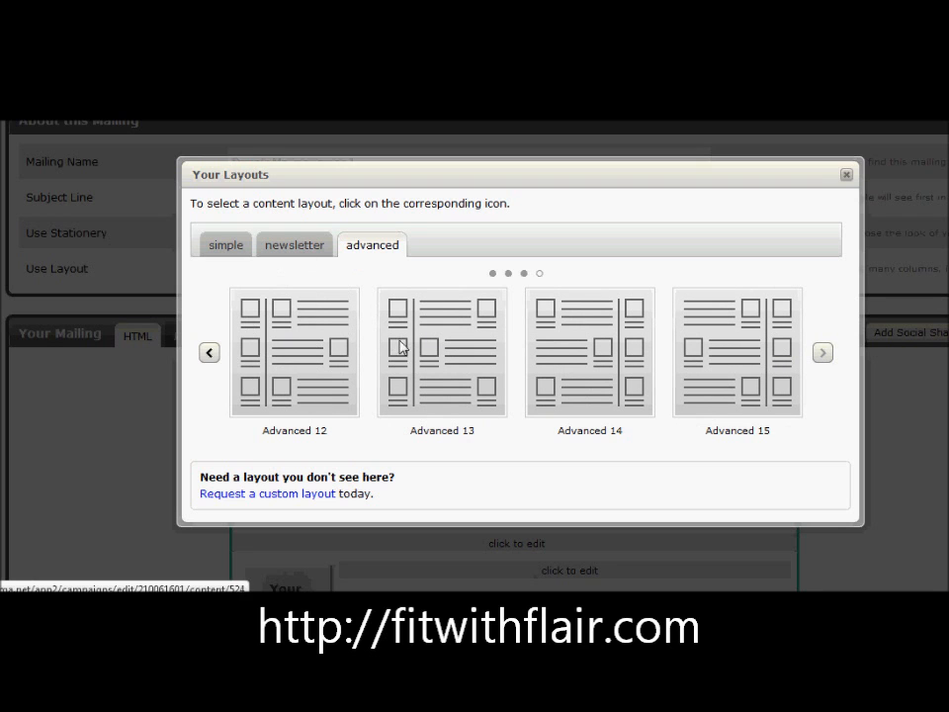
pyautogui.click(209, 354)
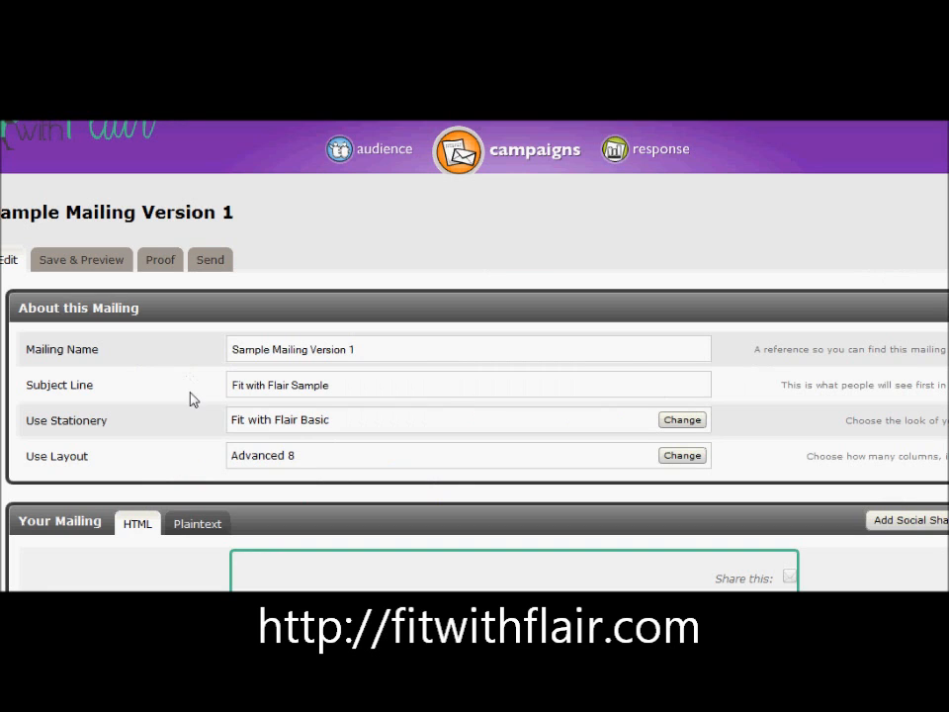
# Enter "Newsletter volume 23, edition 45" in the text block beneath the header logo
pyautogui.scroll(-5, 209, 429)
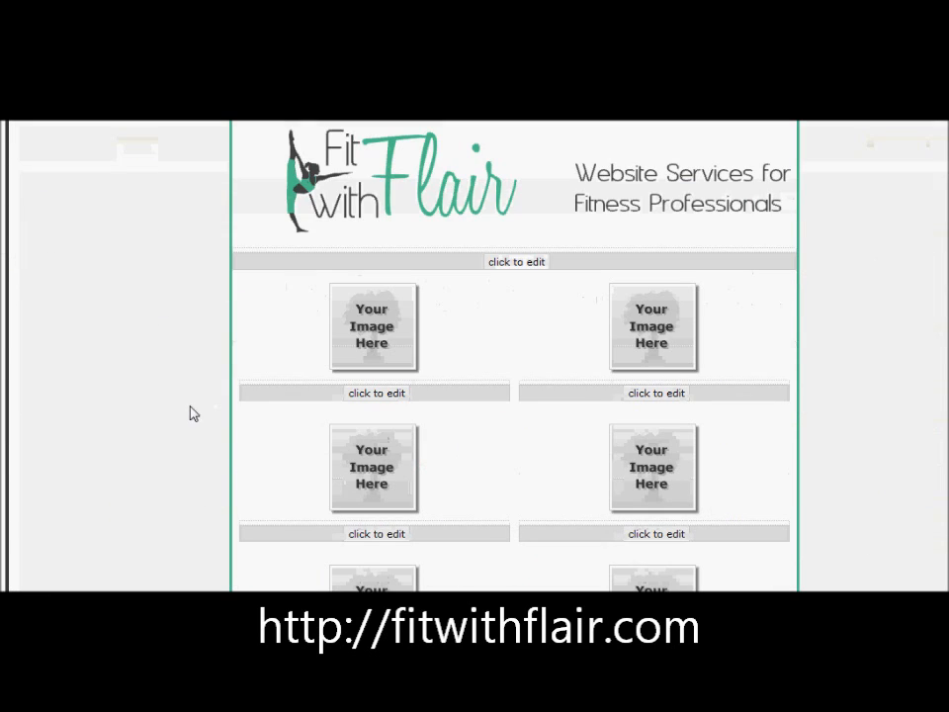
pyautogui.click(509, 264)
pyautogui.write('Newsletter ')
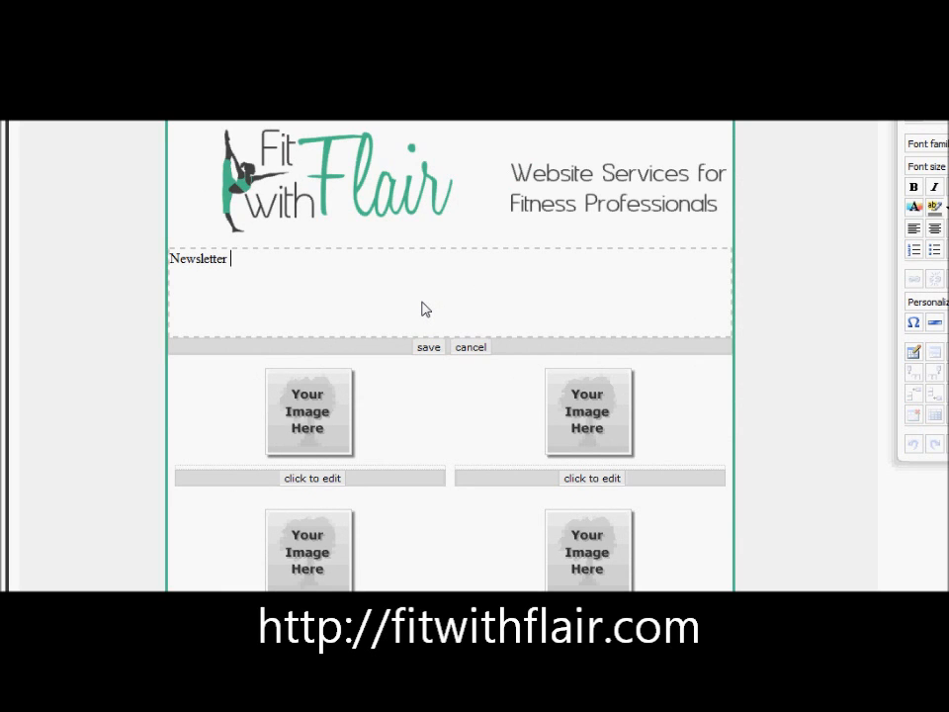
pyautogui.write('volume 23, edition 45')
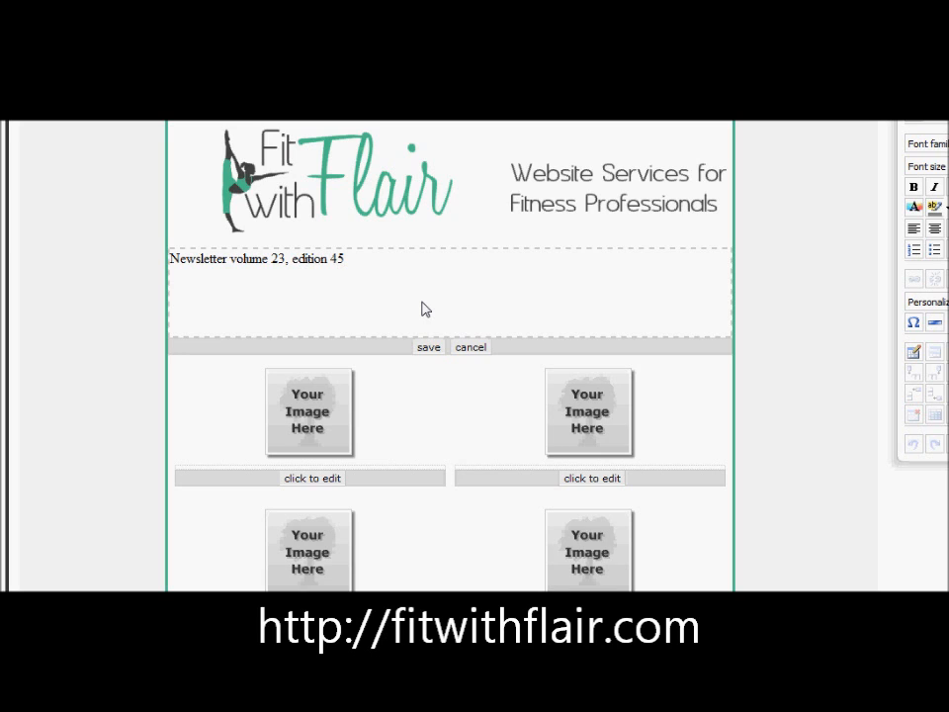
# Add the greeting "Hello [member_name_first]! Welcome to Friday Fitness Tips!" using the first name personalization field, and save the text block
pyautogui.press('Return')
pyautogui.write('Hello')
pyautogui.click(944, 303)
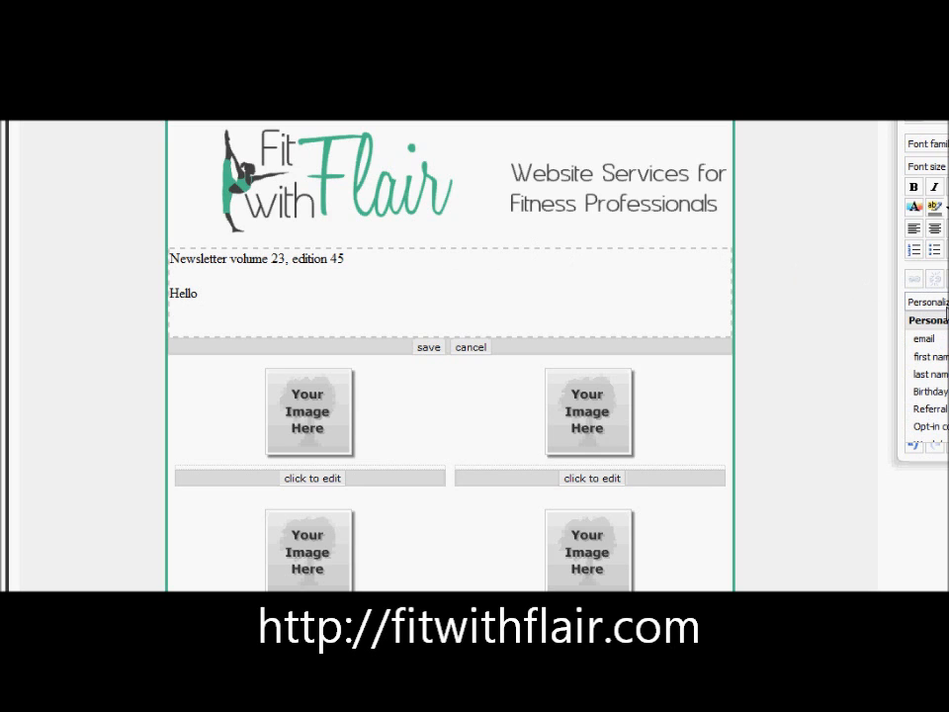
pyautogui.click(929, 356)
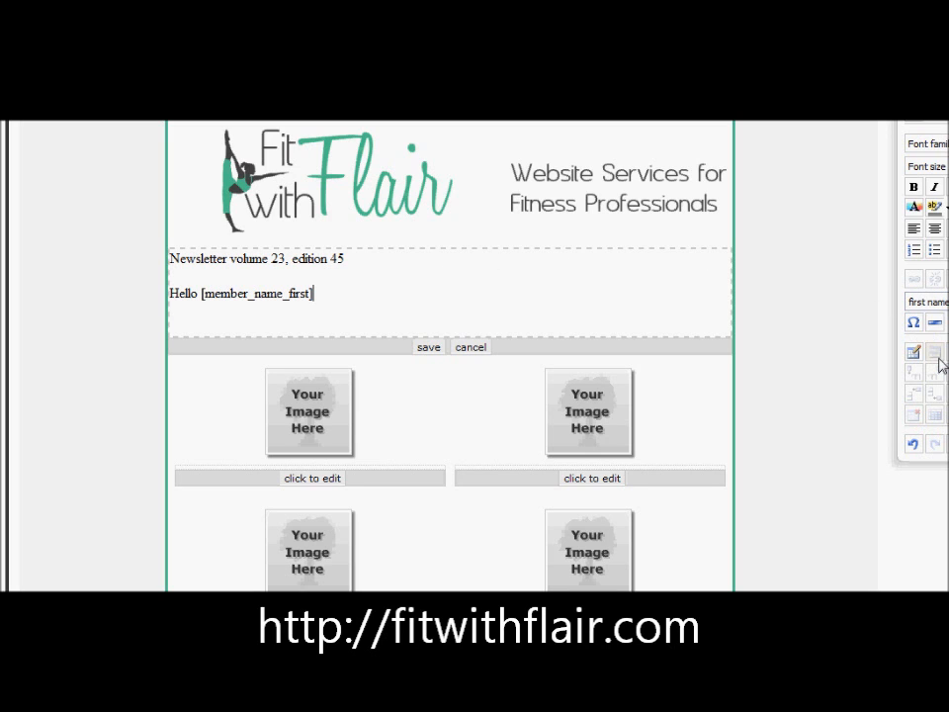
pyautogui.write('! Welcome to ')
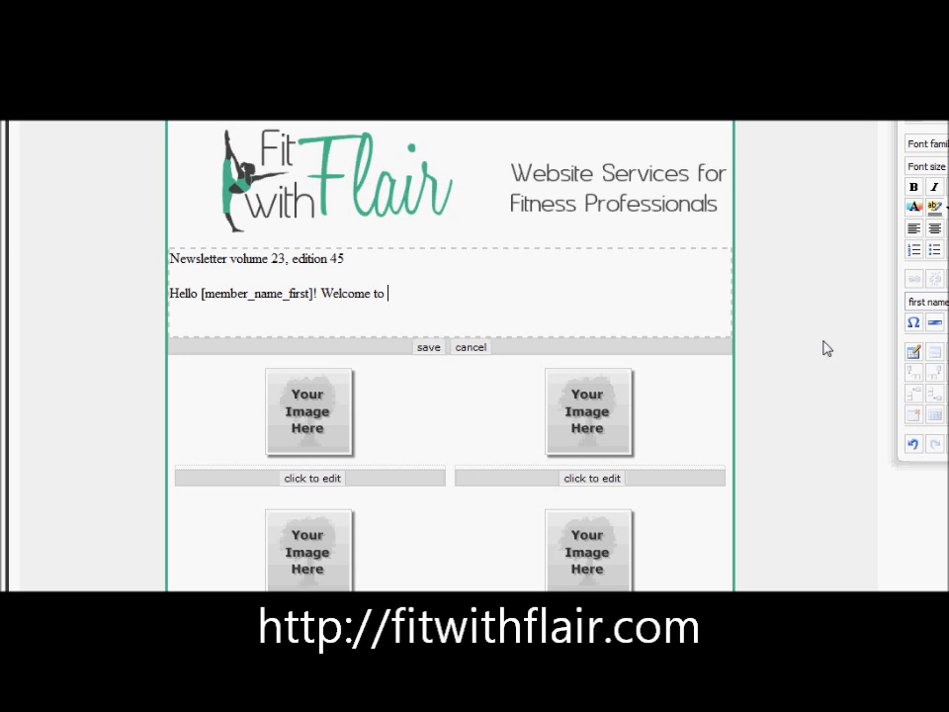
pyautogui.write('Friday Fitness Tips!')
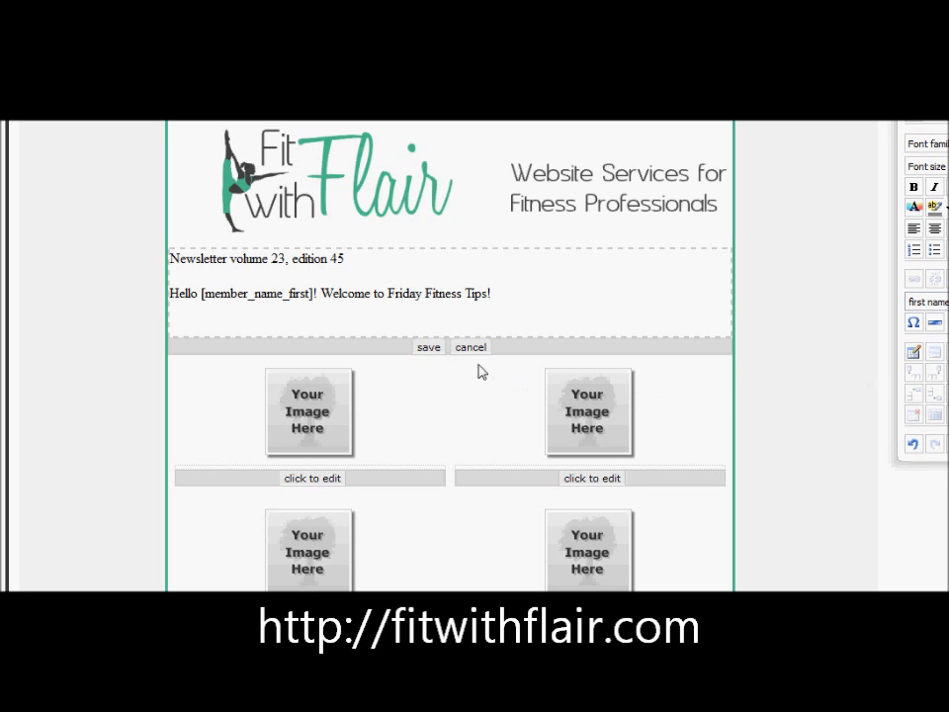
pyautogui.click(430, 347)
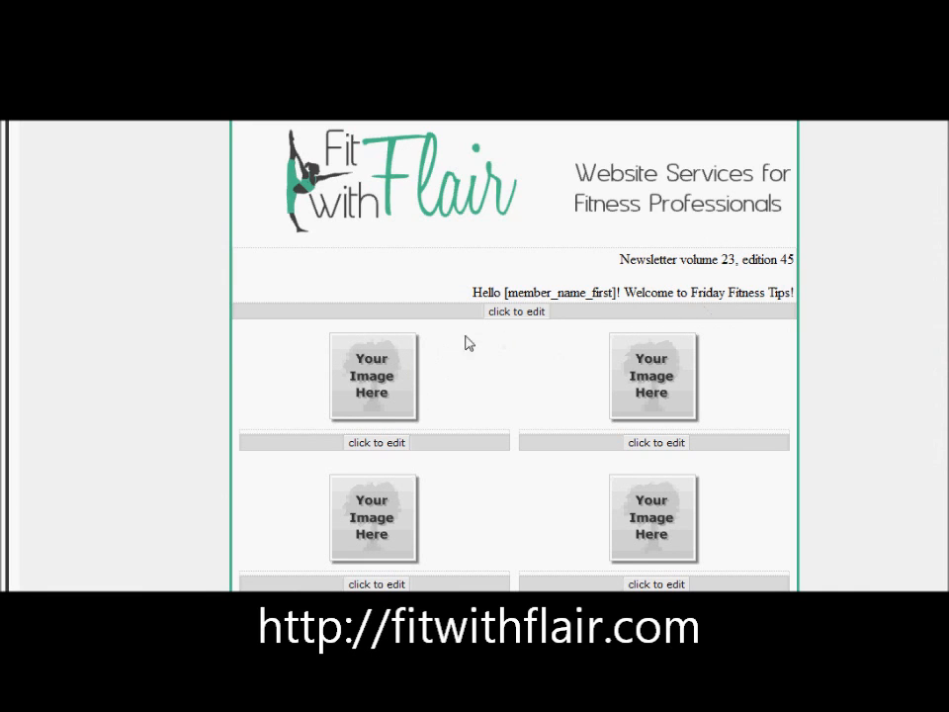
# Choose the headshot JPG from the image library for the first image placeholder in the upper row
pyautogui.click(377, 387)
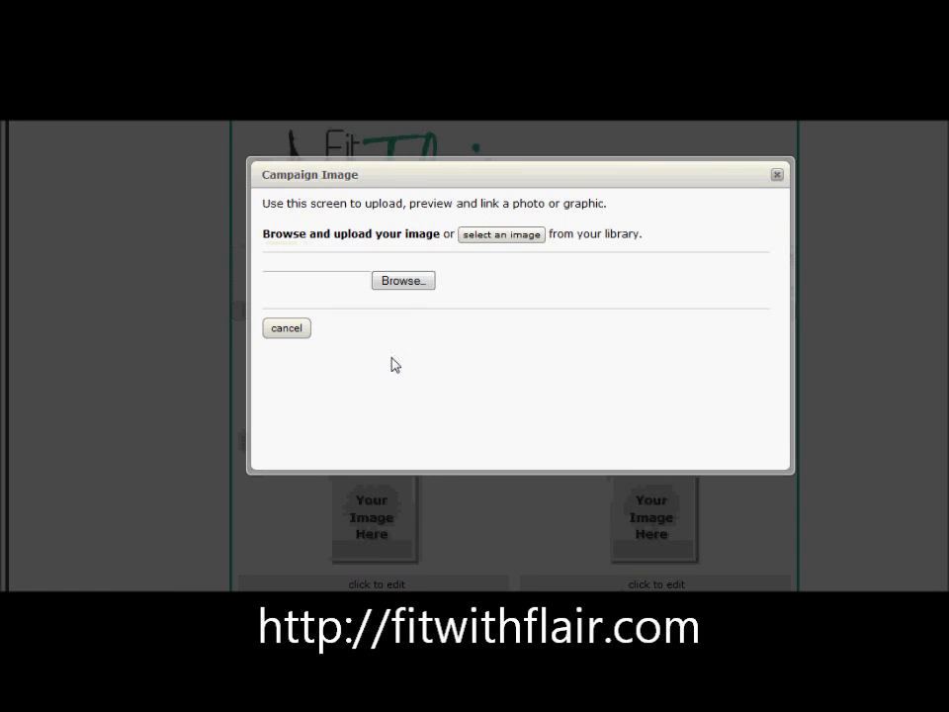
pyautogui.click(499, 238)
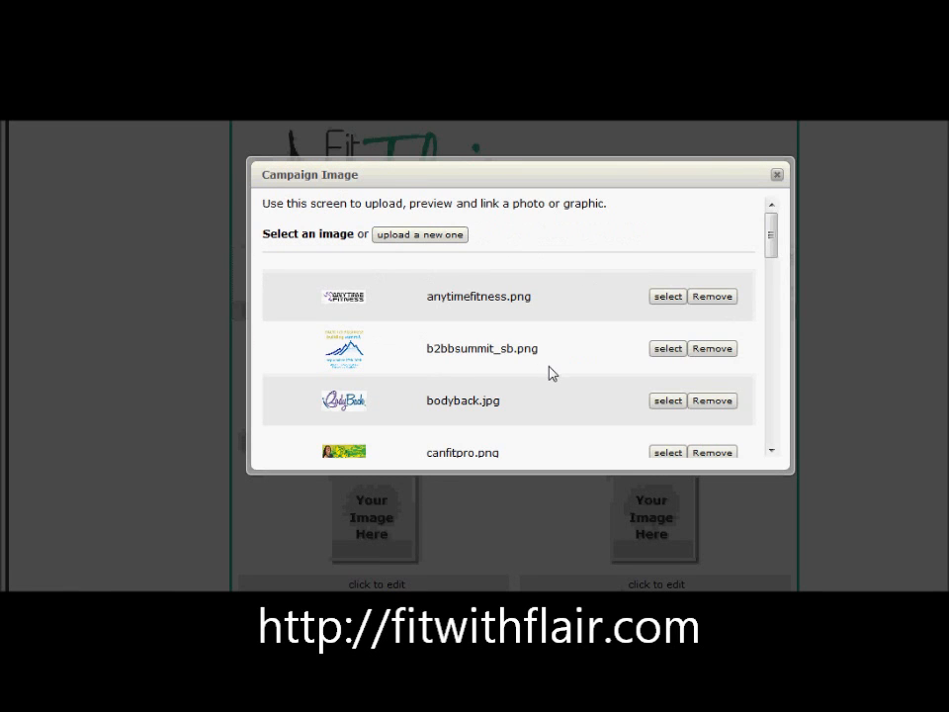
pyautogui.scroll(-5, 551, 374)
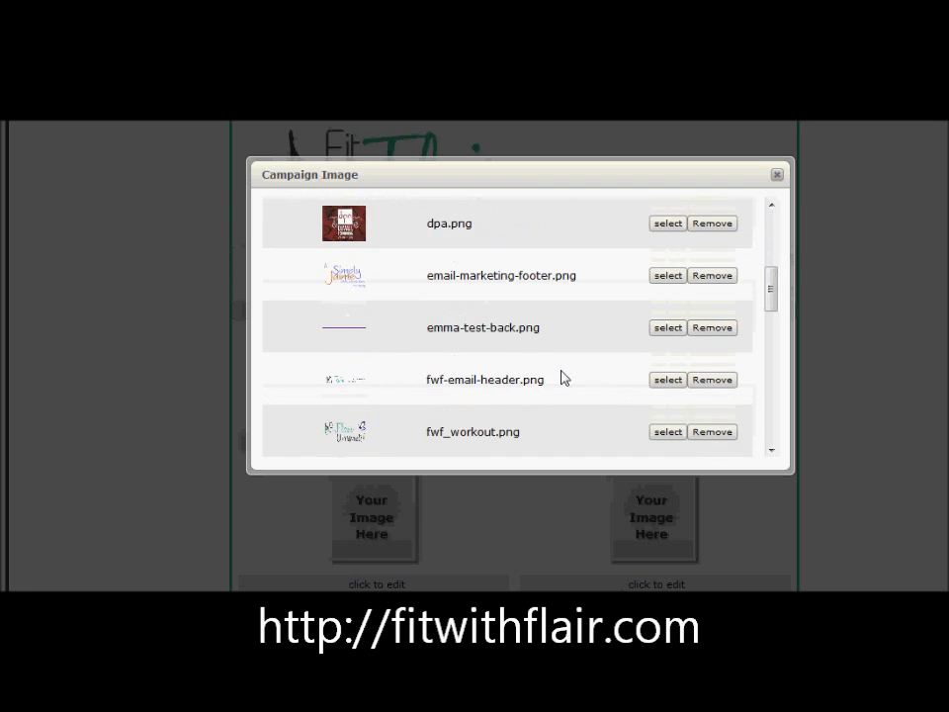
pyautogui.scroll(-5, 561, 378)
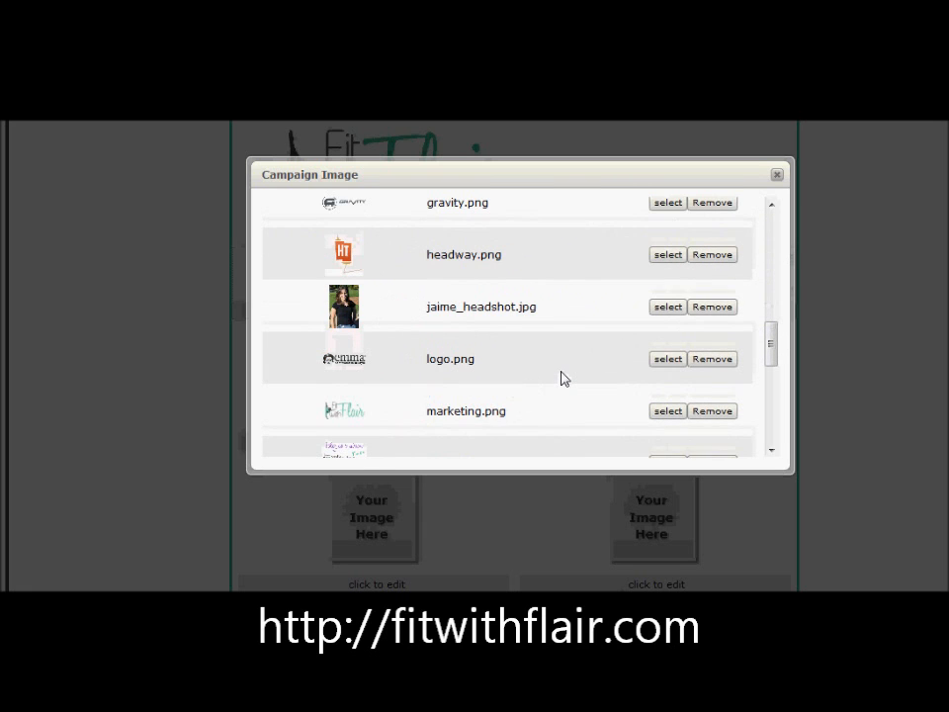
pyautogui.click(475, 315)
# Set the headshot image's size to Medium - 240 x 240
pyautogui.scroll(-1, 403, 355)
pyautogui.scroll(1, 402, 360)
pyautogui.click(347, 289)
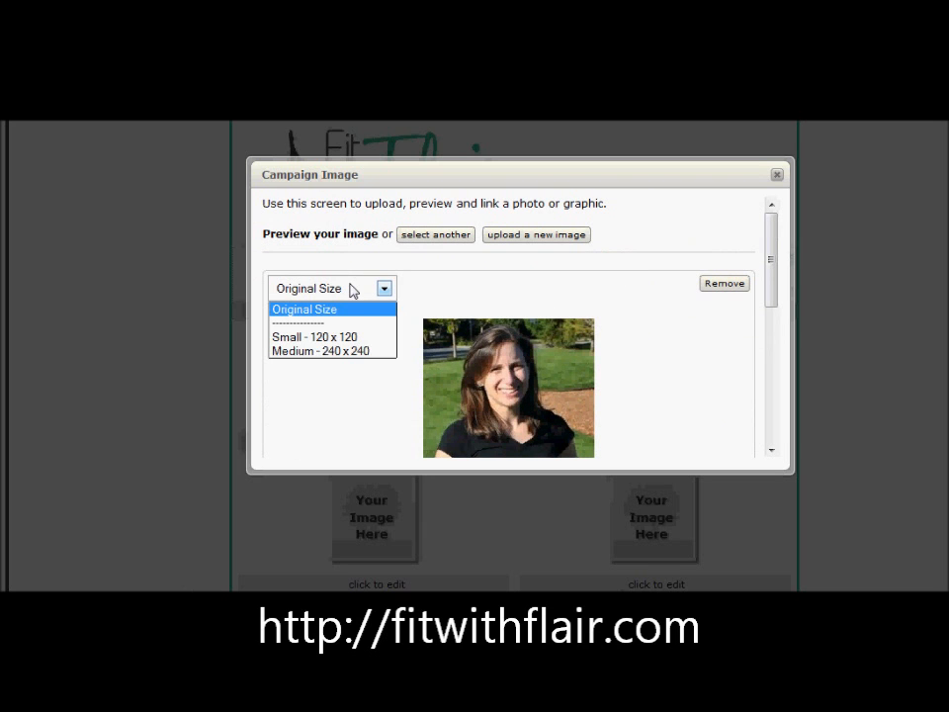
pyautogui.click(329, 352)
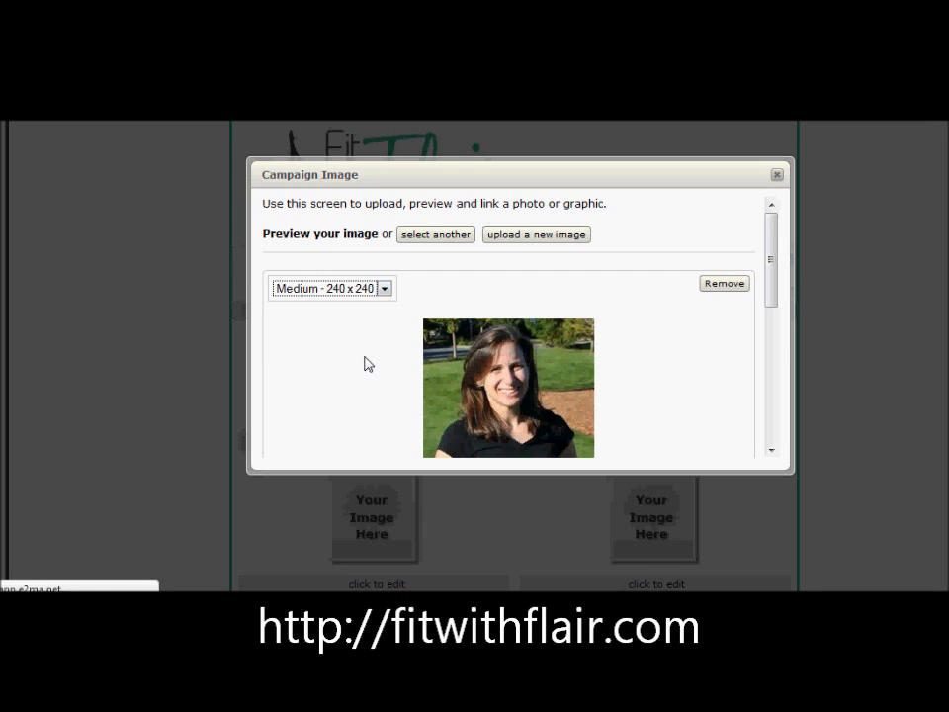
pyautogui.scroll(-3, 365, 364)
pyautogui.scroll(-5, 364, 364)
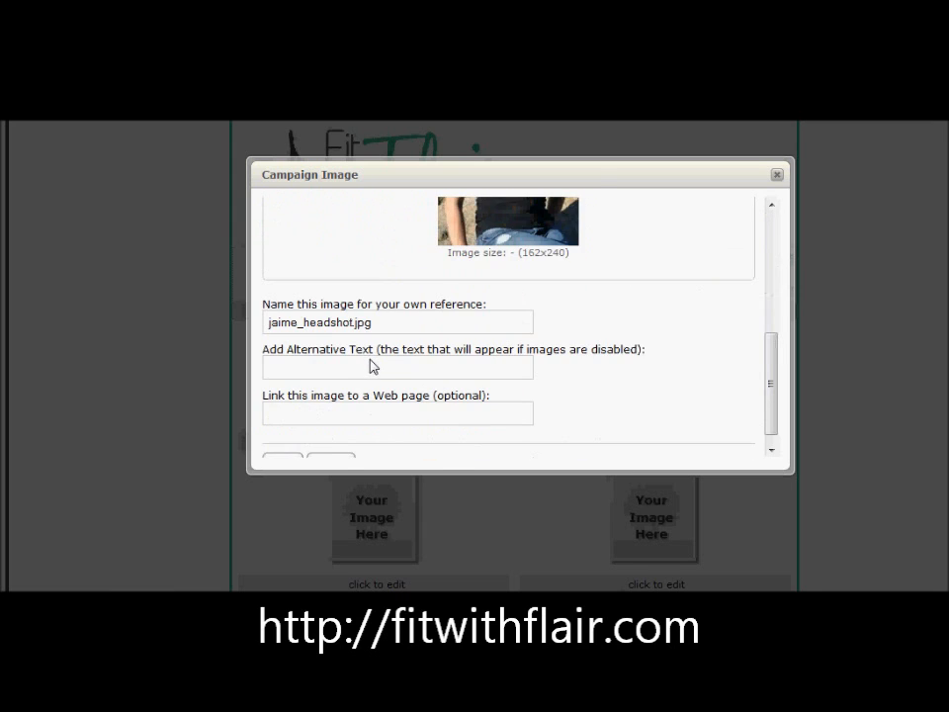
pyautogui.scroll(-1, 338, 386)
pyautogui.click(341, 401)
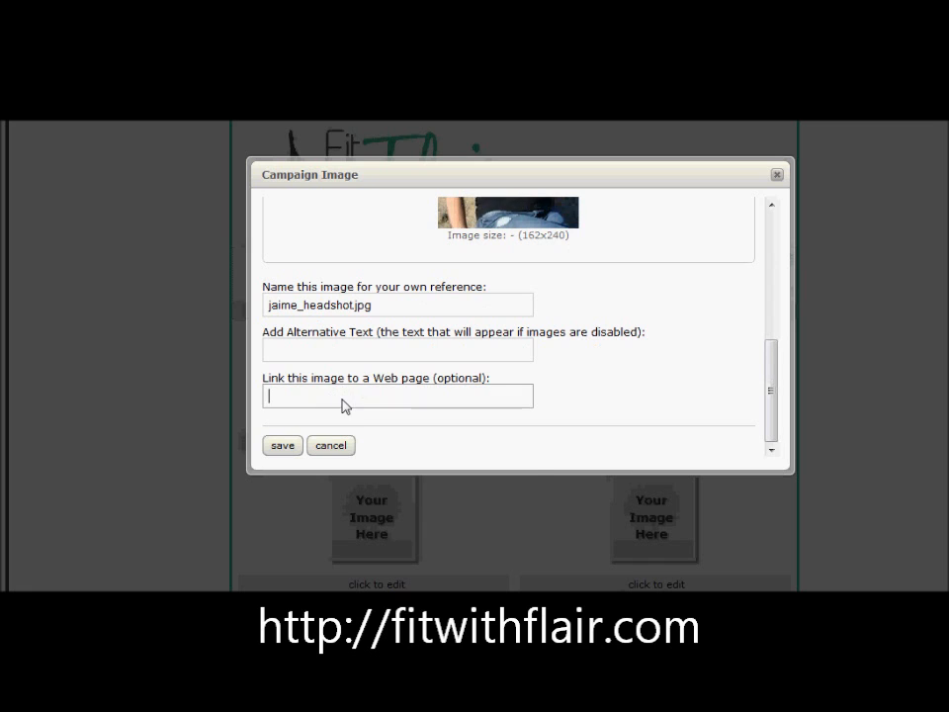
pyautogui.write('http://fitwithflair.com')
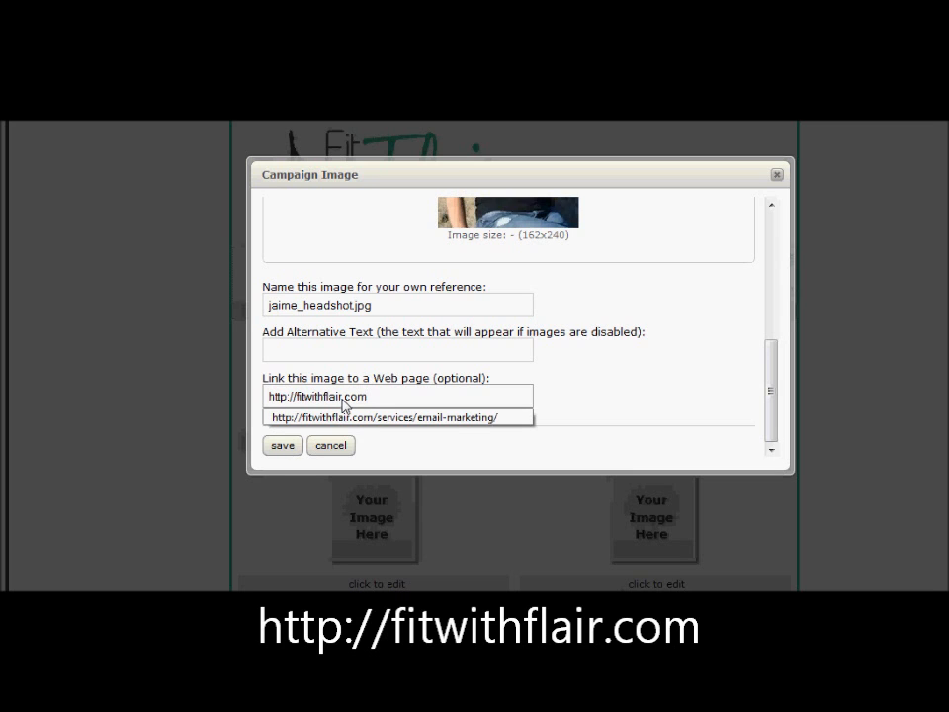
pyautogui.click(345, 417)
pyautogui.click(273, 452)
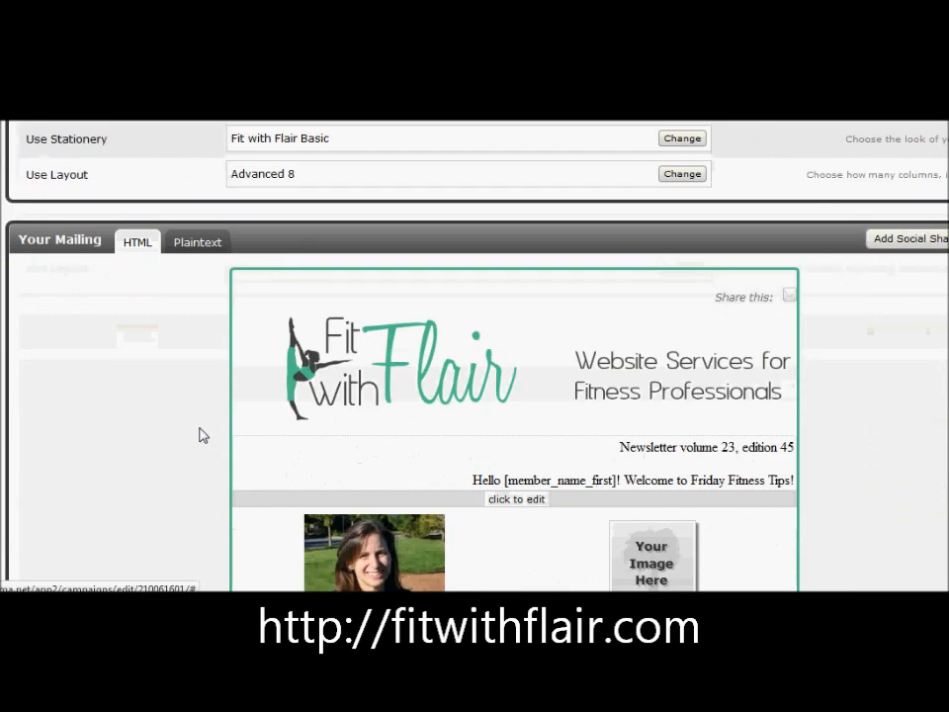
# Caption the headshot with the person's first name and "wants you to sign up for Email Marketing! What are you waiting for - click here now!"
pyautogui.scroll(-3, 201, 435)
pyautogui.click(364, 456)
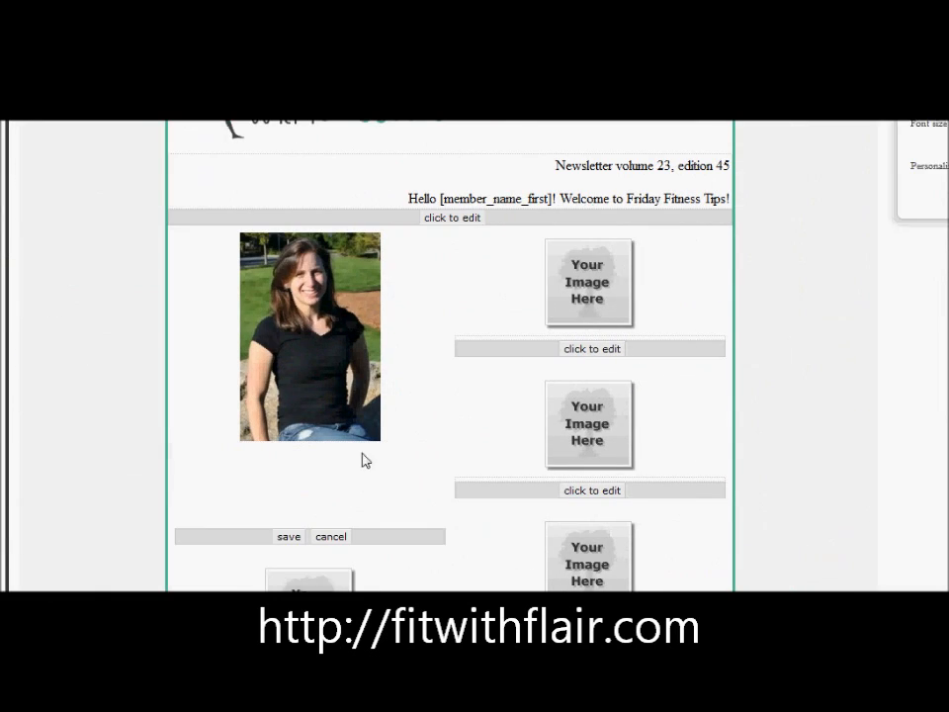
pyautogui.write('Jaime wan')
pyautogui.write('you')
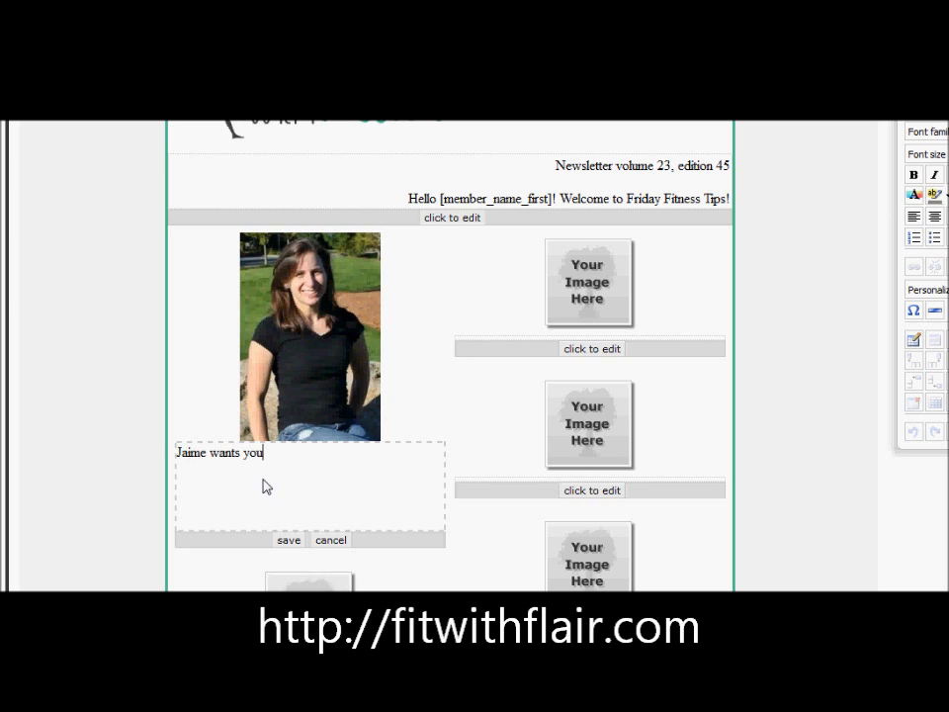
pyautogui.write(' to sign up for Email Marketng')
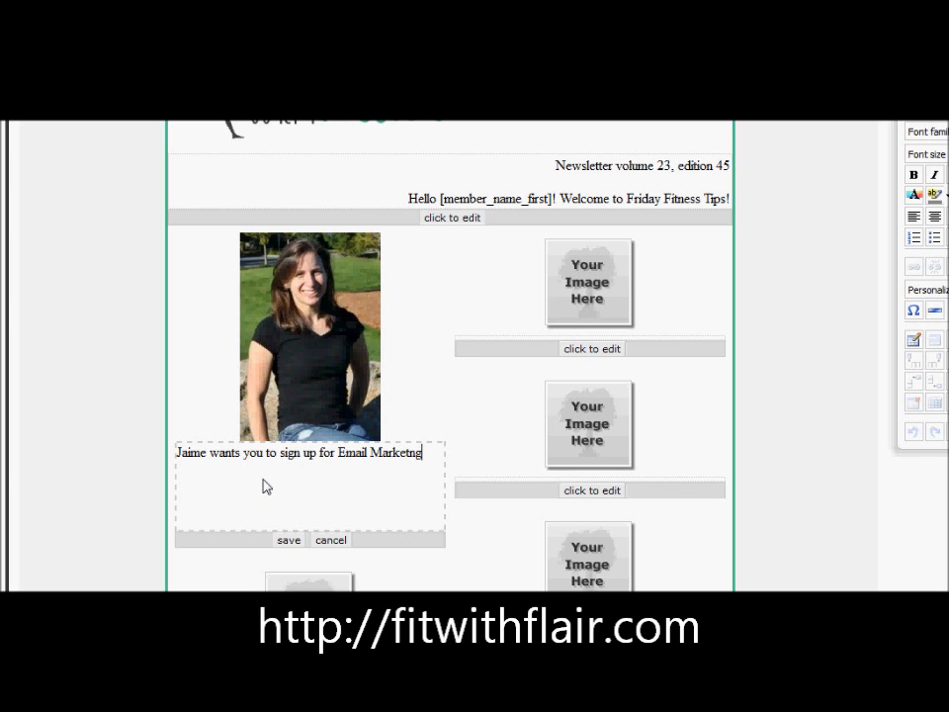
pyautogui.write('gWhat are yo')
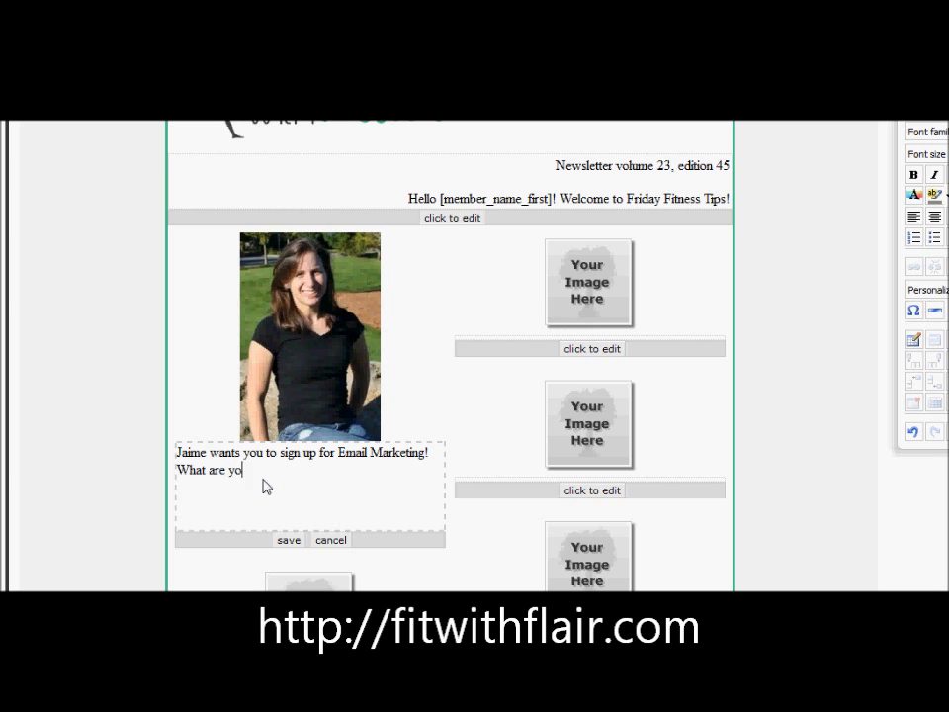
pyautogui.write('u waiting o')
pyautogui.press('BackSpace')
pyautogui.write('fro')
pyautogui.press('BackSpace')
pyautogui.press('BackSpace')
pyautogui.write('r - click here now')
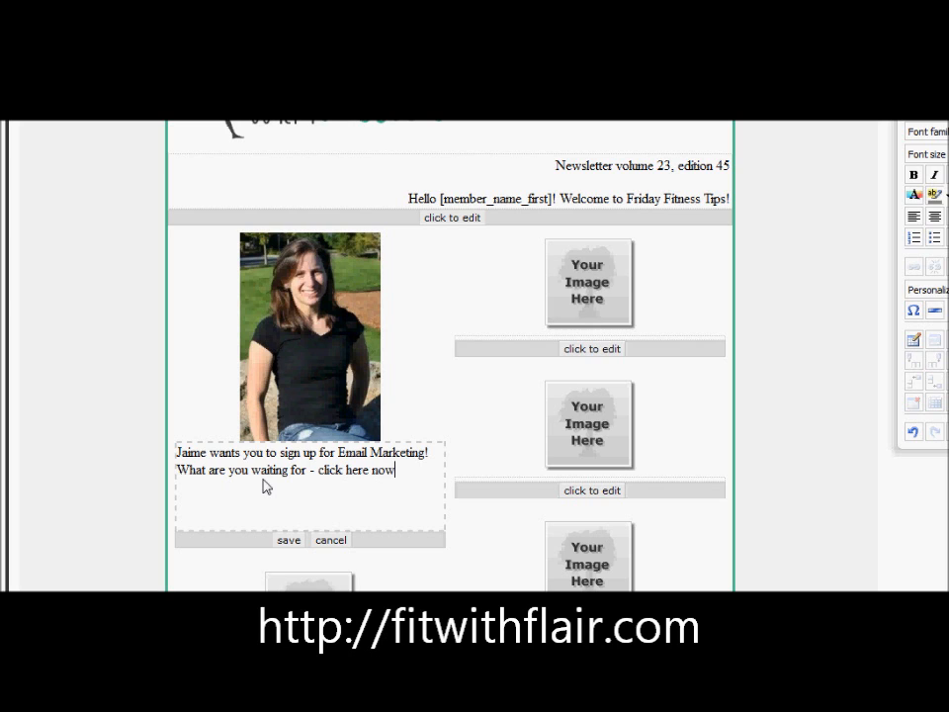
pyautogui.press('Left')
pyautogui.press('Left')
pyautogui.press('Left')
pyautogui.press('Left')
pyautogui.hotkey('shift', 'Left')
pyautogui.hotkey('shift', 'Left')
pyautogui.hotkey('shift', 'Left')
pyautogui.hotkey('shift', 'Left')
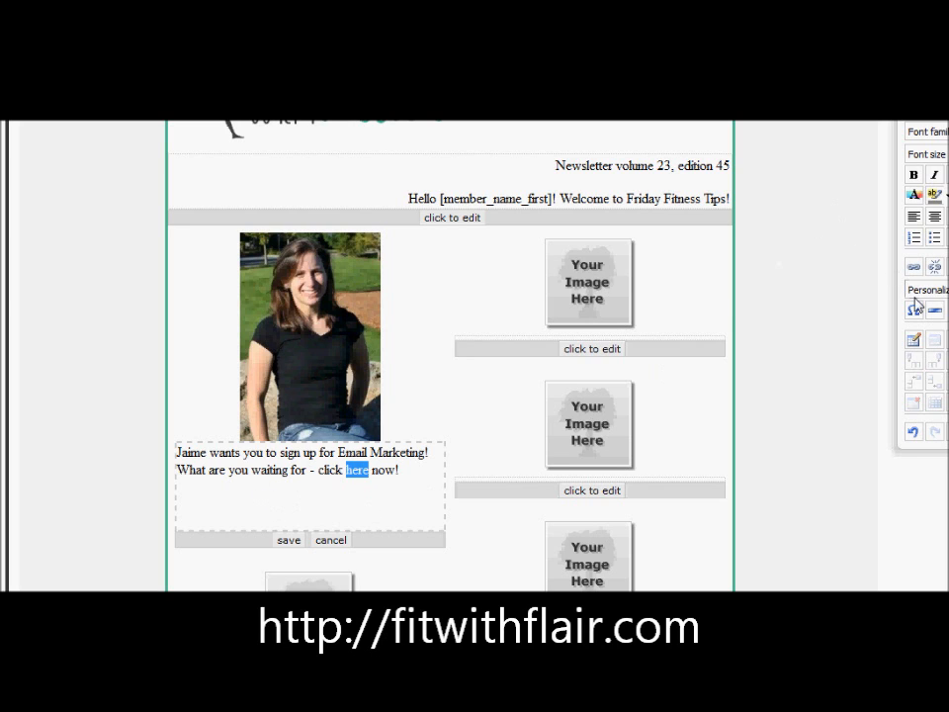
pyautogui.click(914, 269)
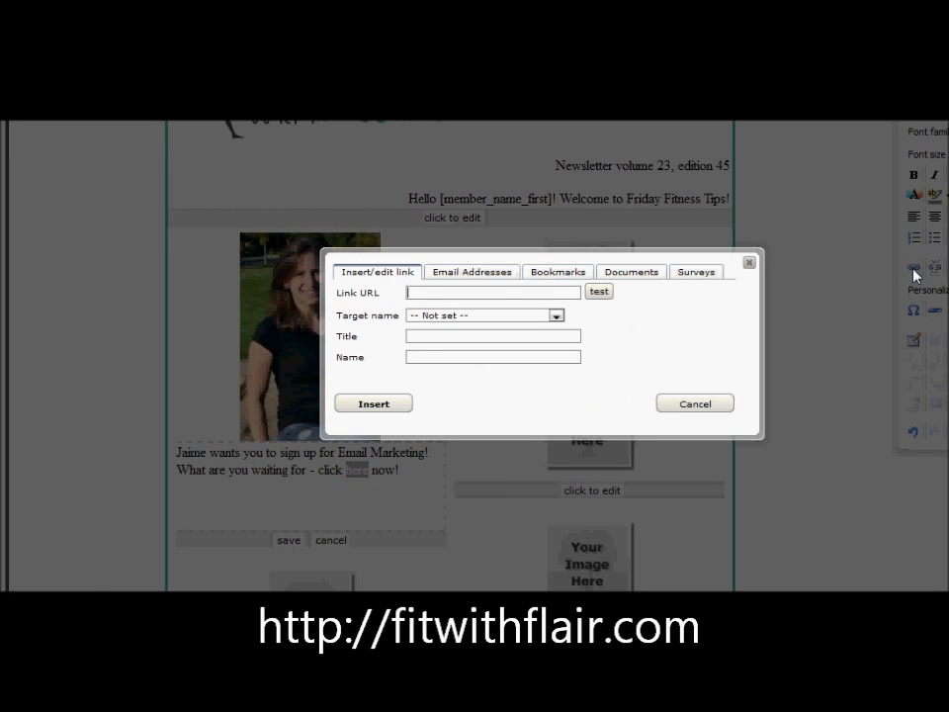
pyautogui.write('http://fi')
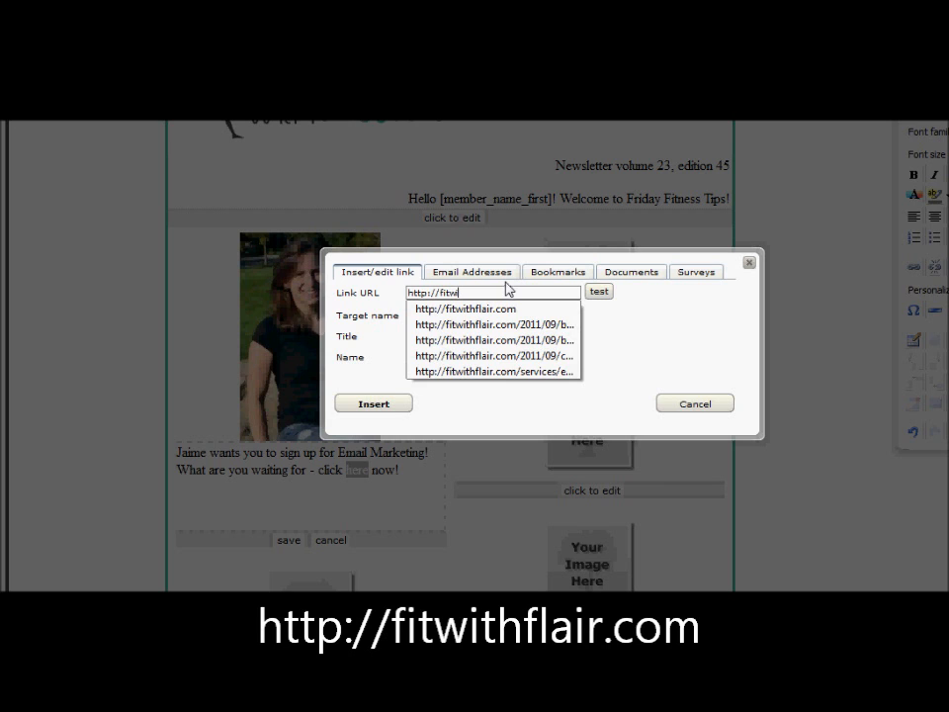
pyautogui.write('twithflair.com/ser')
pyautogui.write('vices/email-marketing/')
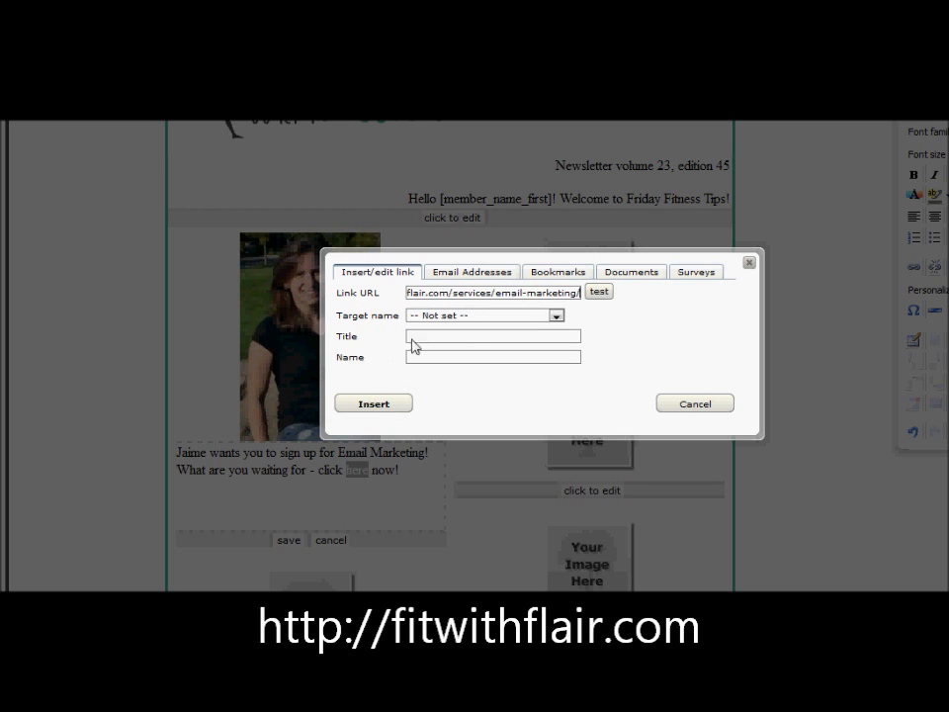
# Set the link to open in a new window, title it "Fit with Flair Email Marketing", name it "Email Marketing Powered by Emma", and save the block
pyautogui.click(445, 316)
pyautogui.click(450, 351)
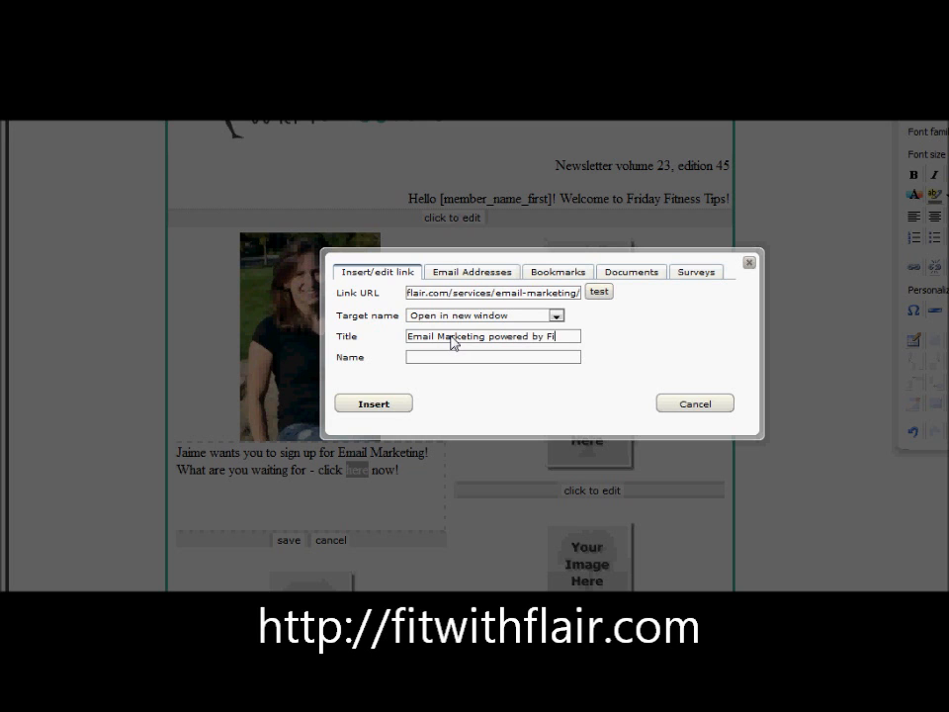
pyautogui.write('h F')
pyautogui.press('BackSpace')
pyautogui.press('BackSpace')
pyautogui.hotkey('ctrl', 'a')
pyautogui.write('Fit with Flair Ema')
pyautogui.press('BackSpace')
pyautogui.write('Email ')
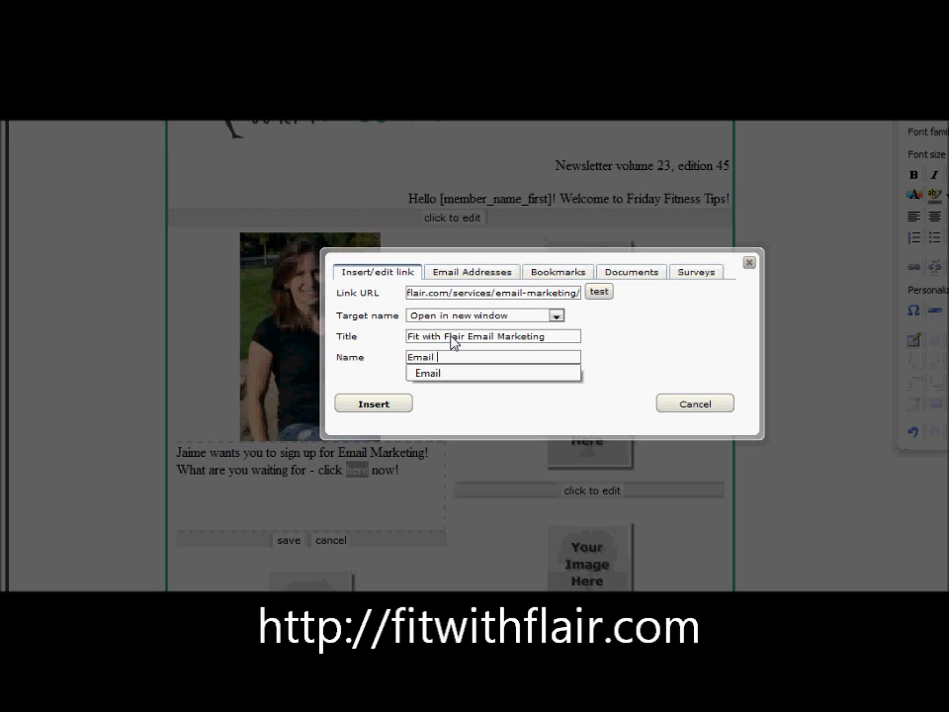
pyautogui.write('Marketing Powered by Emma')
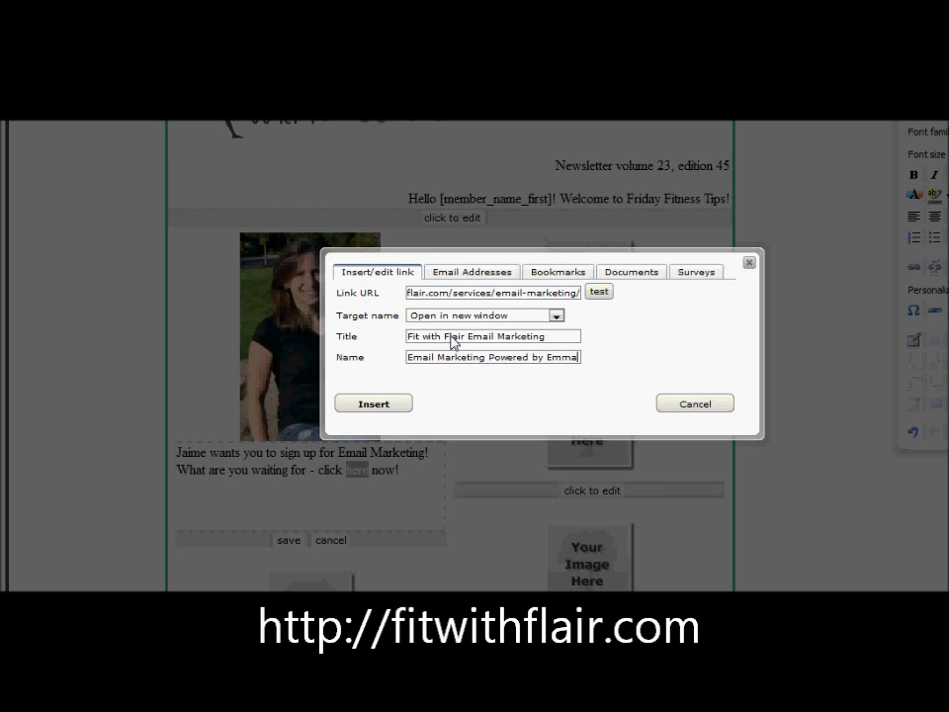
pyautogui.click(379, 405)
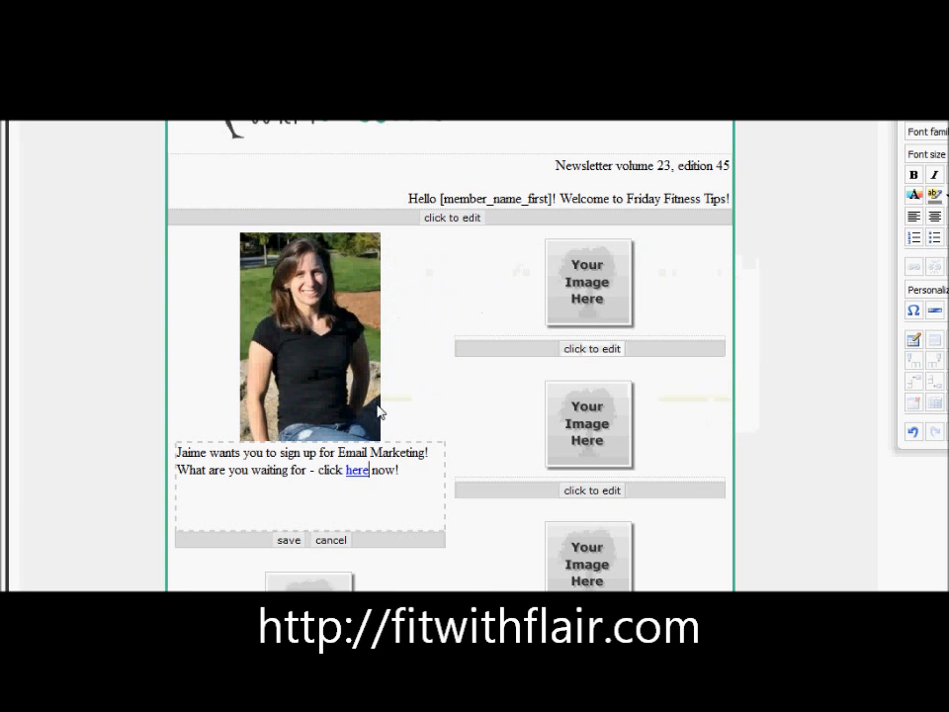
pyautogui.click(281, 542)
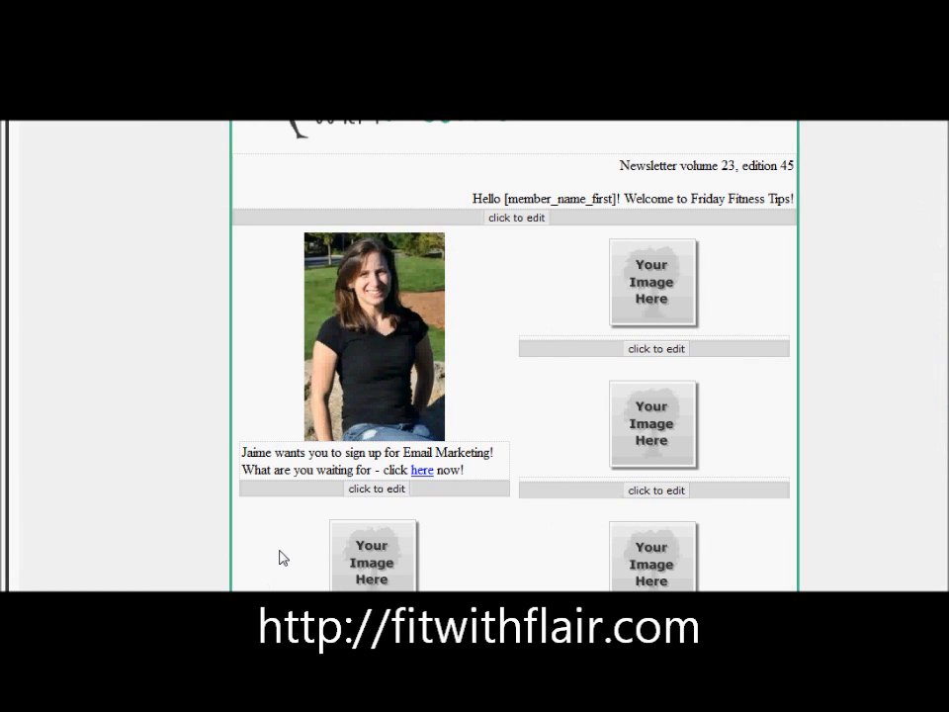
# Save the mailing and review its preview from the header down to the footer
pyautogui.scroll(-3, 388, 386)
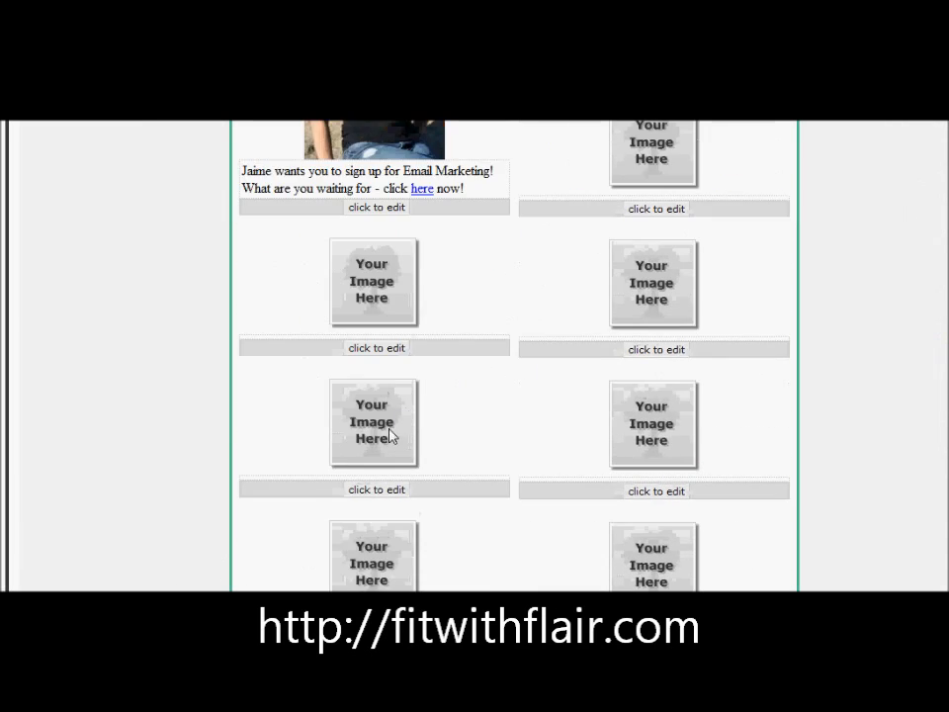
pyautogui.scroll(-4, 391, 435)
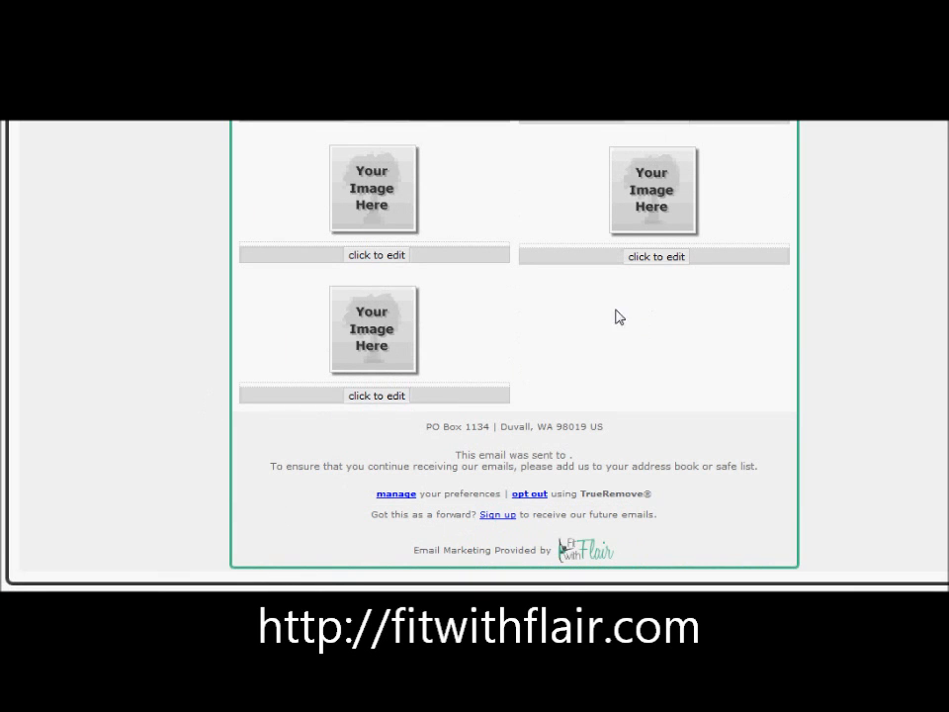
pyautogui.scroll(5, 458, 300)
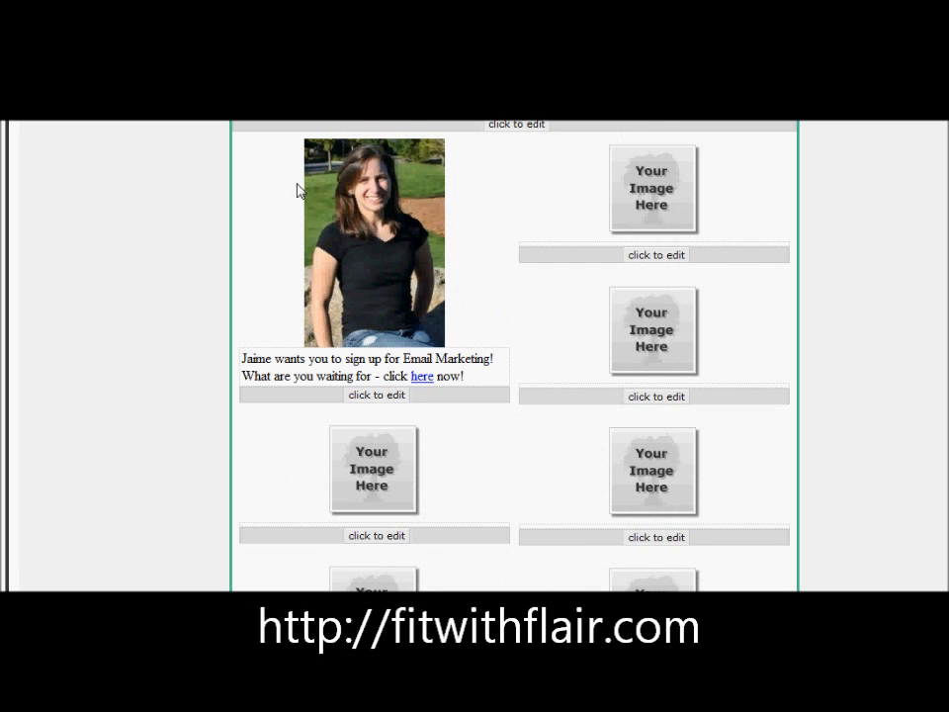
pyautogui.scroll(2, 282, 377)
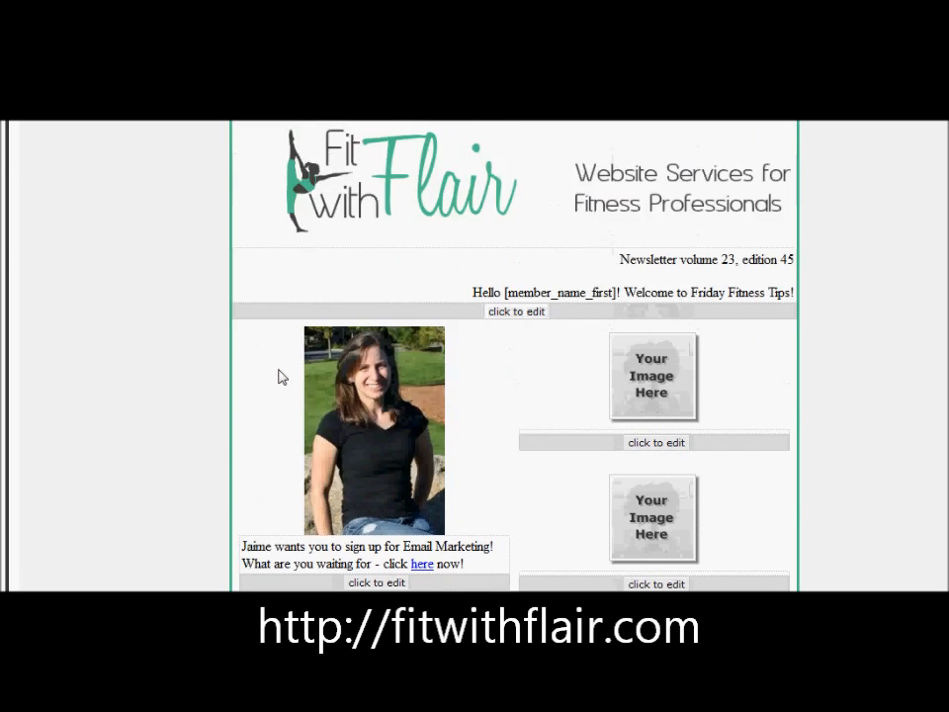
pyautogui.scroll(4, 257, 379)
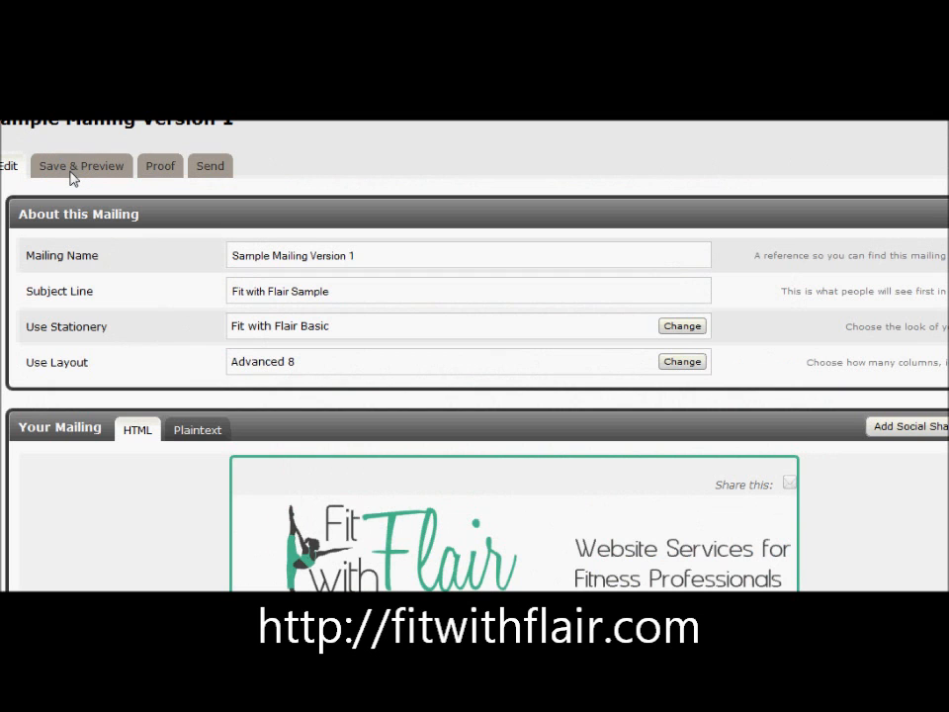
pyautogui.click(73, 178)
pyautogui.scroll(-2, 158, 464)
pyautogui.scroll(-4, 183, 470)
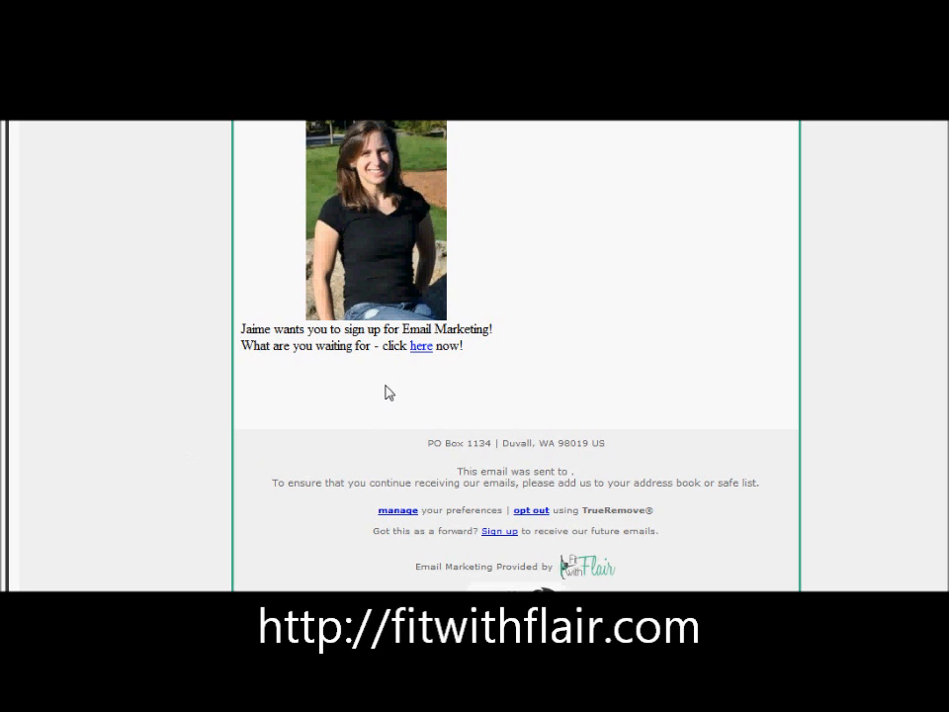
pyautogui.scroll(2, 391, 391)
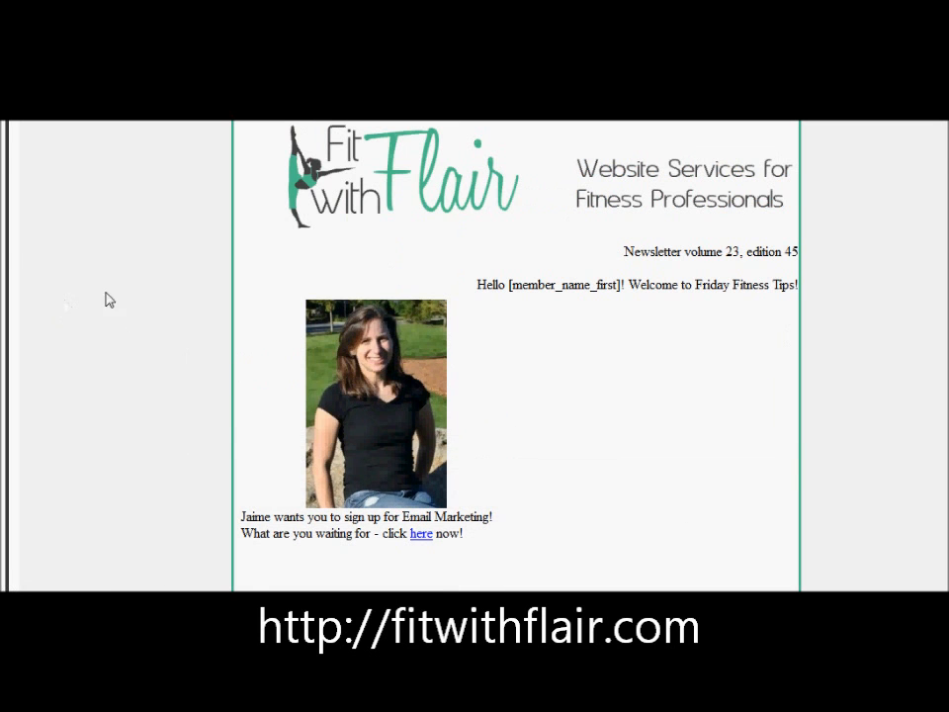
pyautogui.scroll(3, 122, 294)
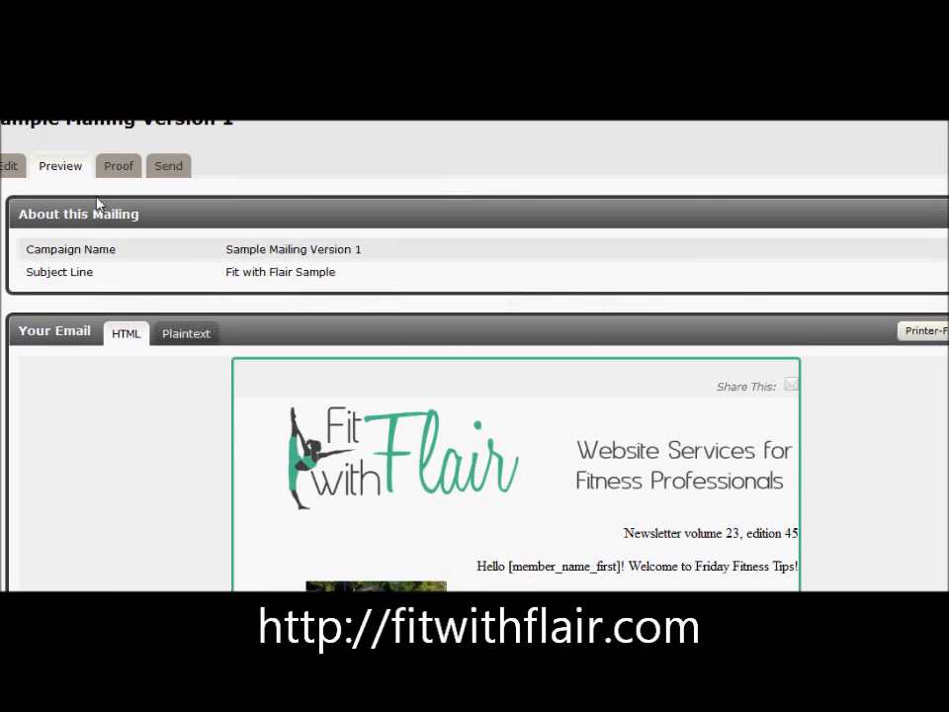
# Return to editing the mailing and add Facebook, Twitter and LinkedIn to its social sharing options
pyautogui.click(13, 170)
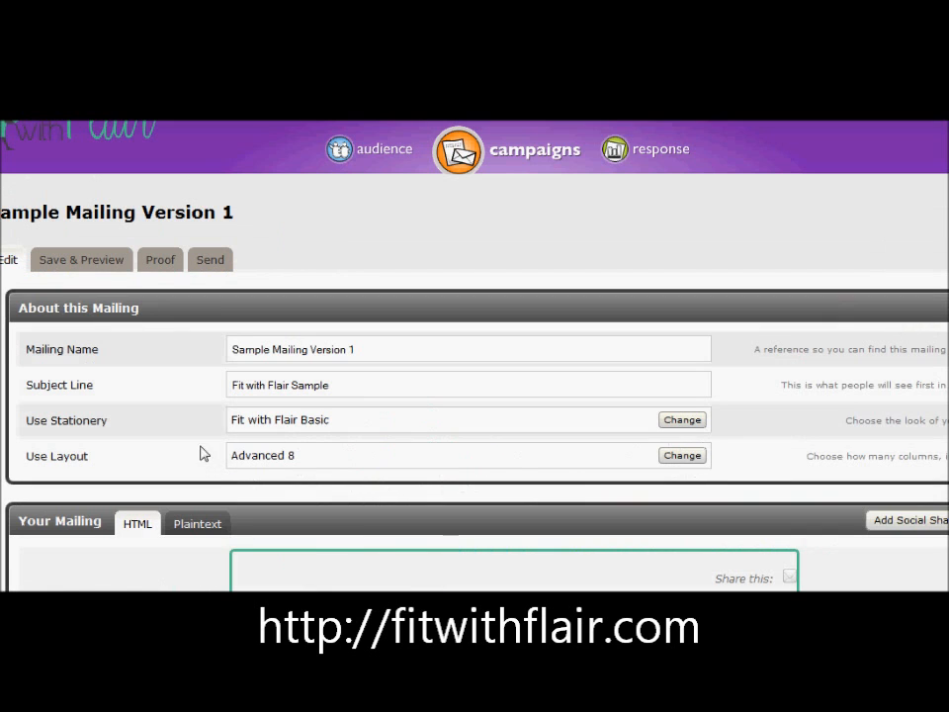
pyautogui.scroll(-2, 534, 478)
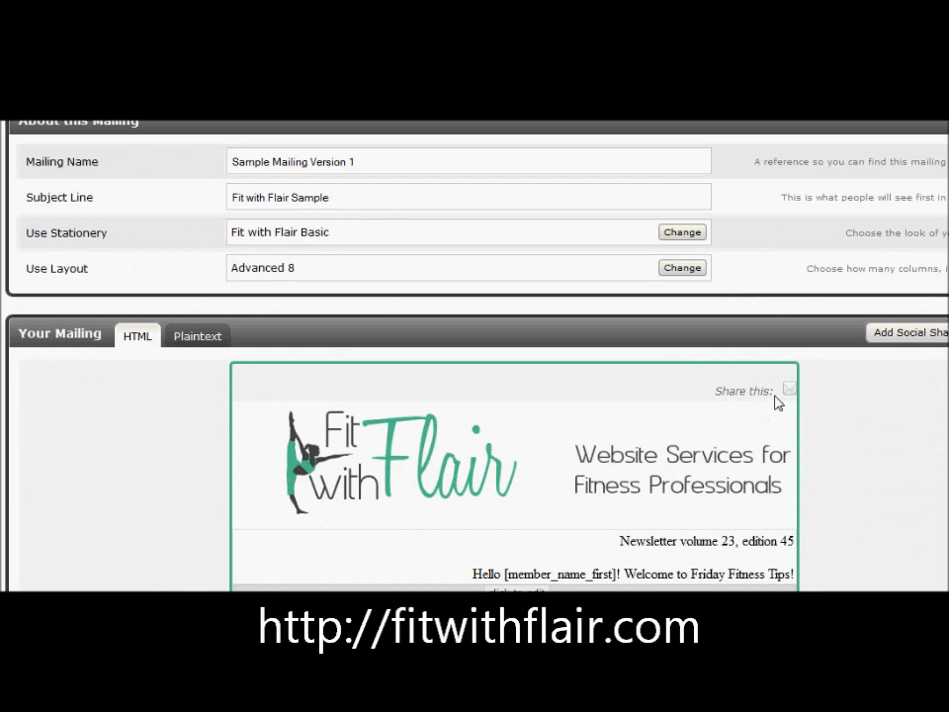
pyautogui.click(925, 340)
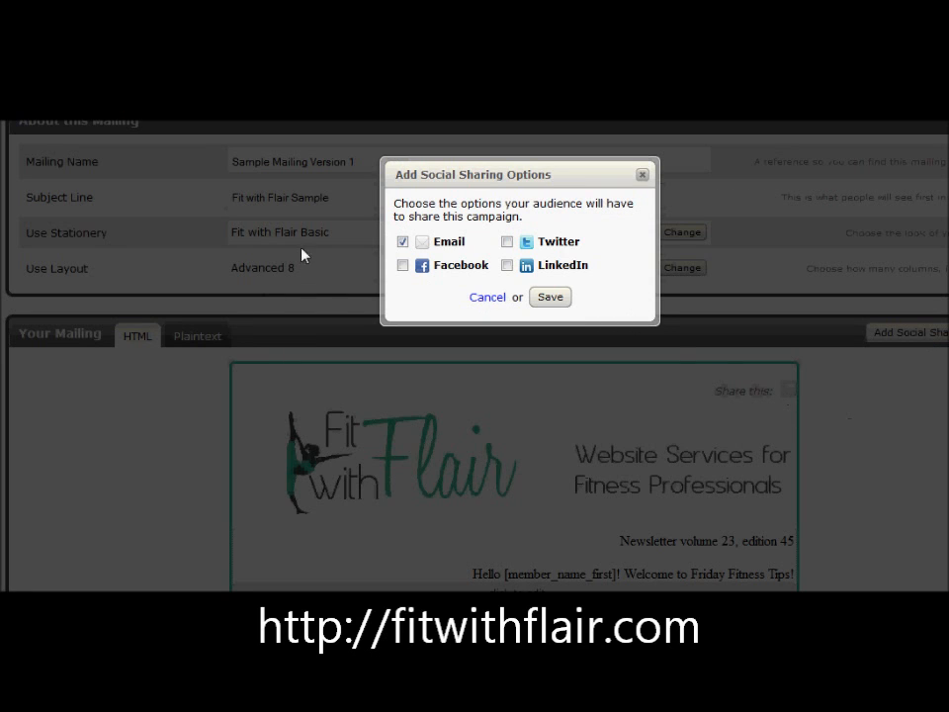
pyautogui.click(402, 265)
pyautogui.click(507, 242)
pyautogui.click(507, 265)
pyautogui.click(547, 298)
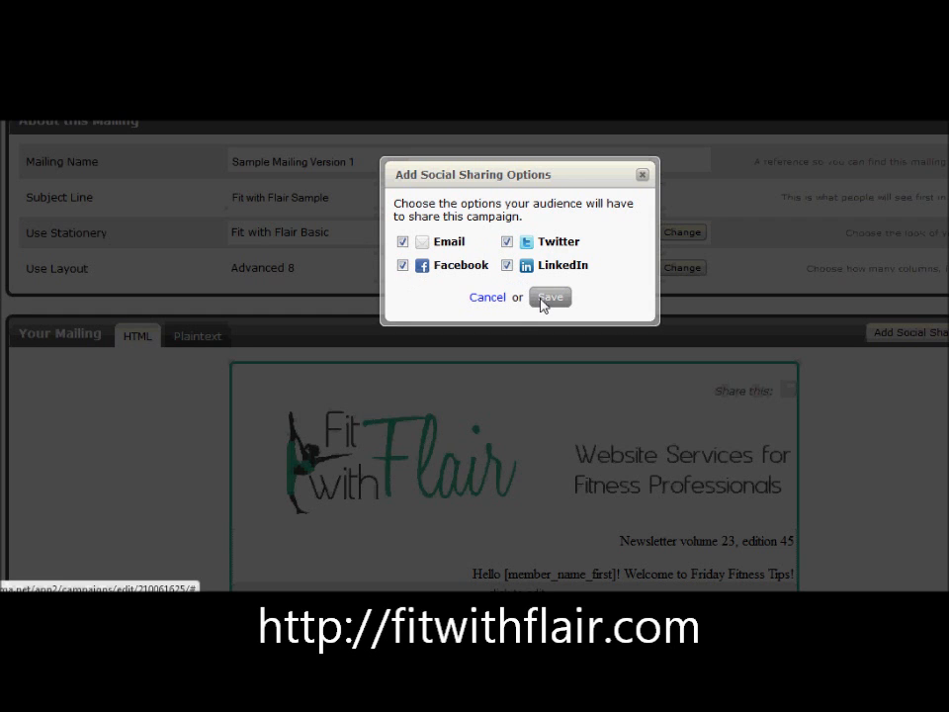
# Set the placeholder text for the first name field to "fitness friend" and update the placeholders
pyautogui.scroll(-2, 372, 408)
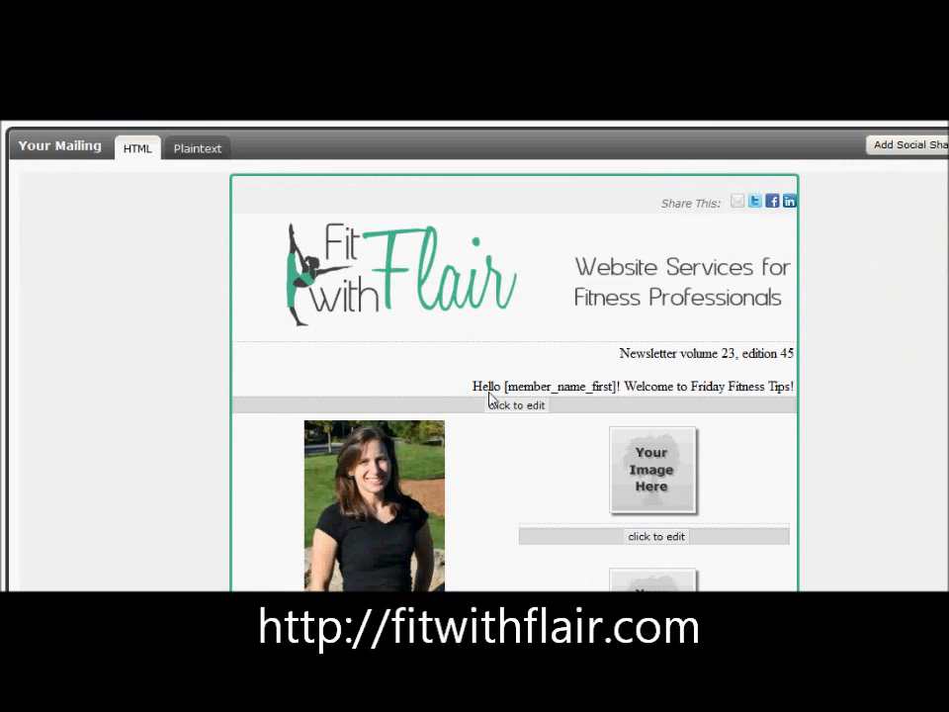
pyautogui.scroll(-1, 288, 388)
pyautogui.scroll(-10, 288, 388)
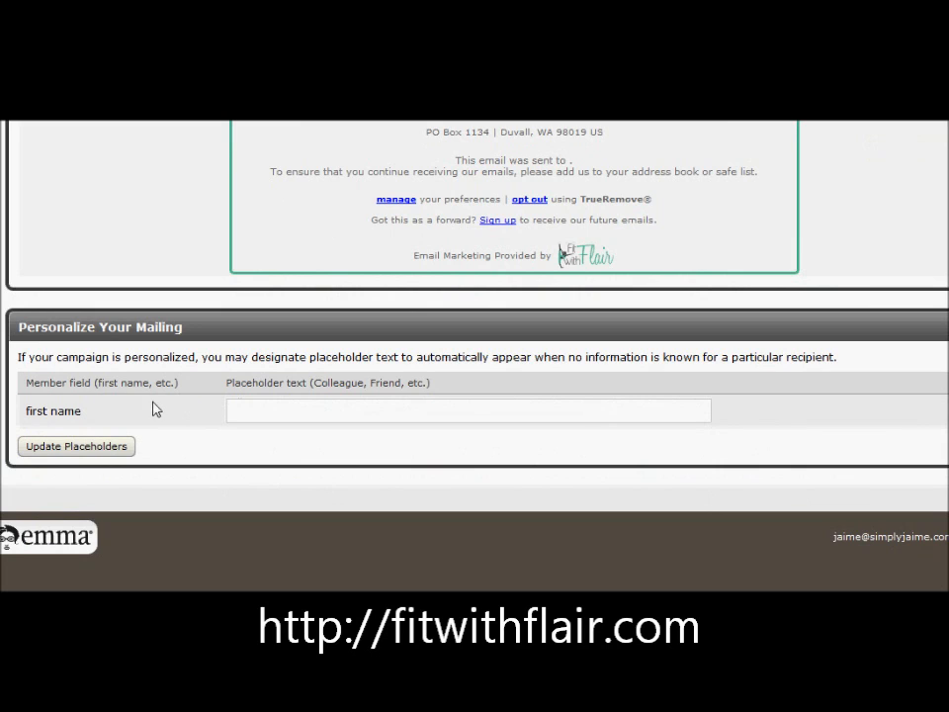
pyautogui.click(232, 413)
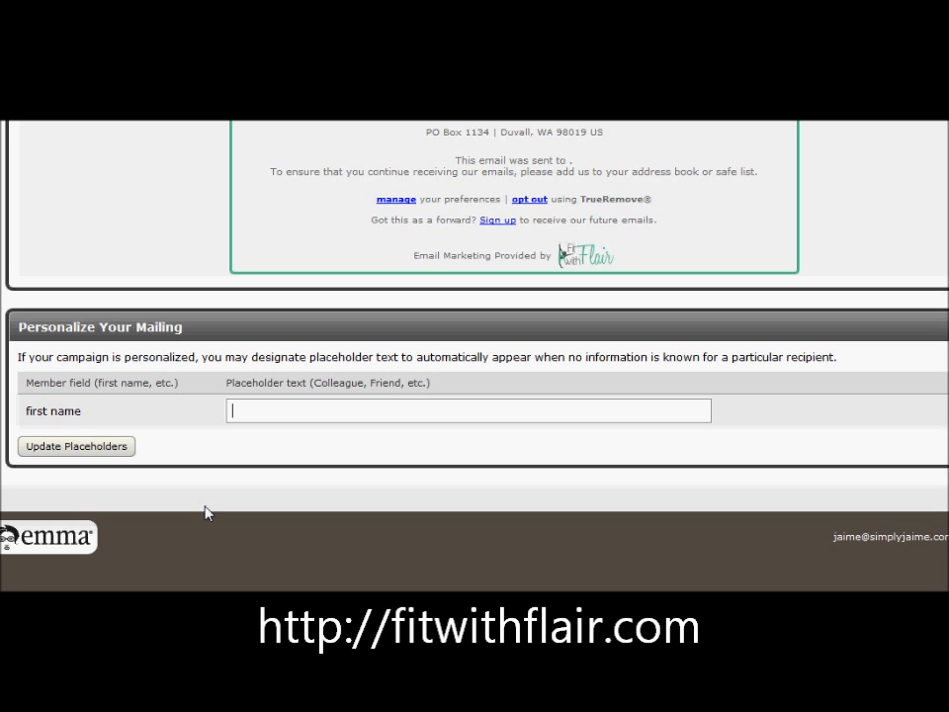
pyautogui.write('fitness friend')
pyautogui.click(74, 447)
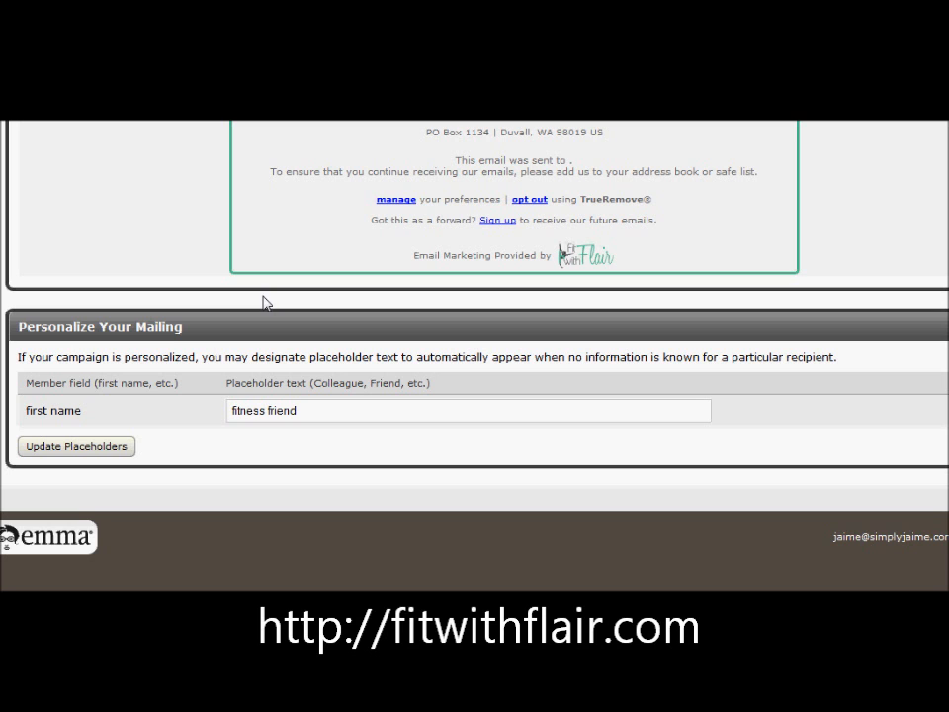
# Proof the campaign and review the checks of its content, file size, links and personalization
pyautogui.scroll(1, 262, 299)
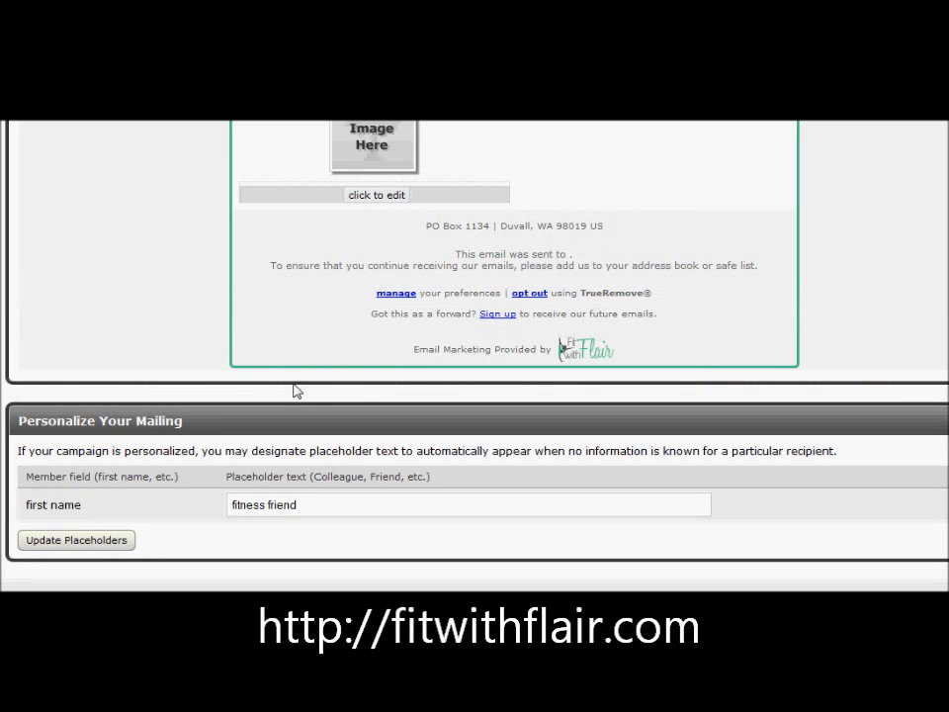
pyautogui.scroll(10, 295, 390)
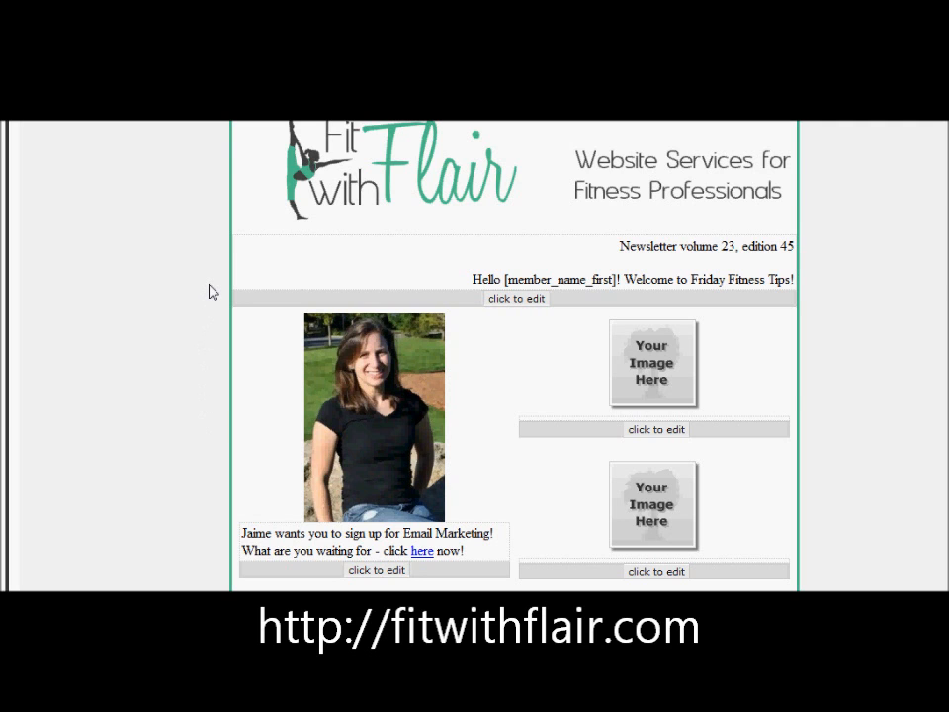
pyautogui.scroll(4, 209, 291)
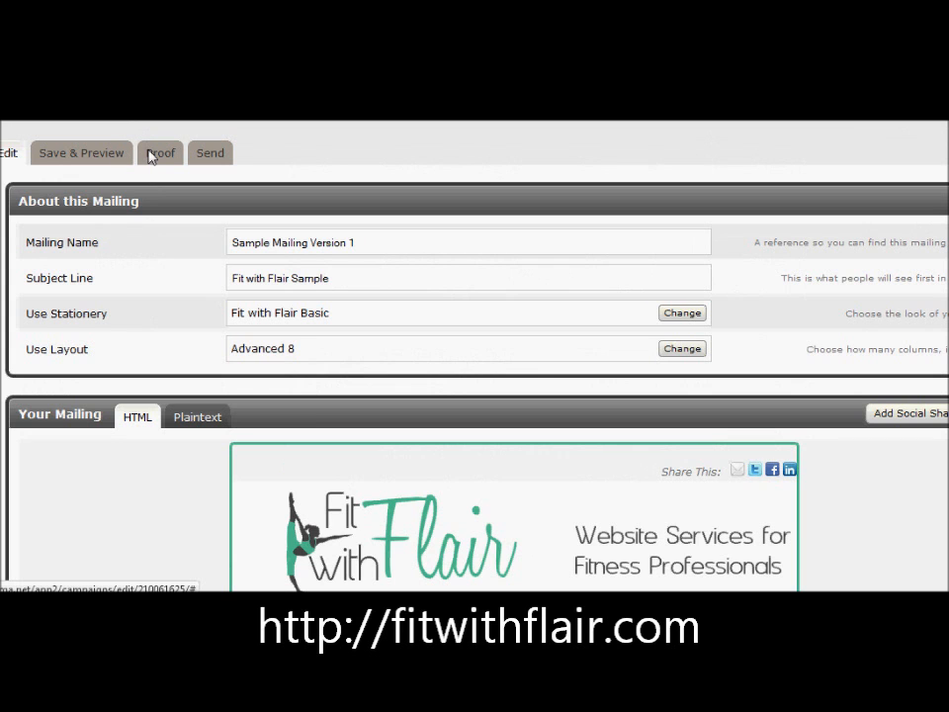
pyautogui.click(151, 154)
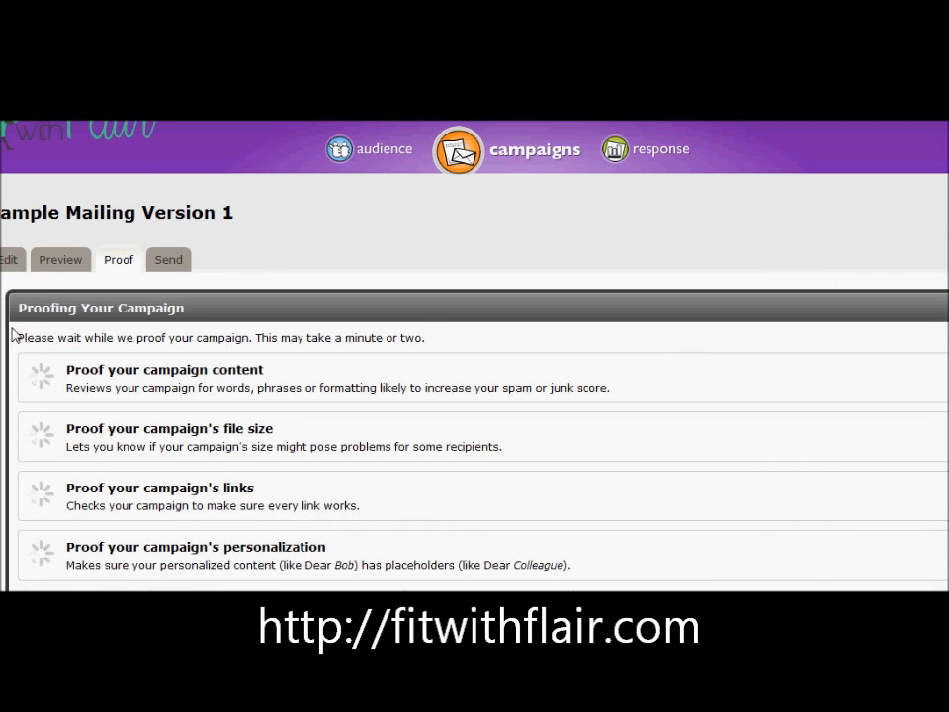
pyautogui.scroll(-1, 30, 316)
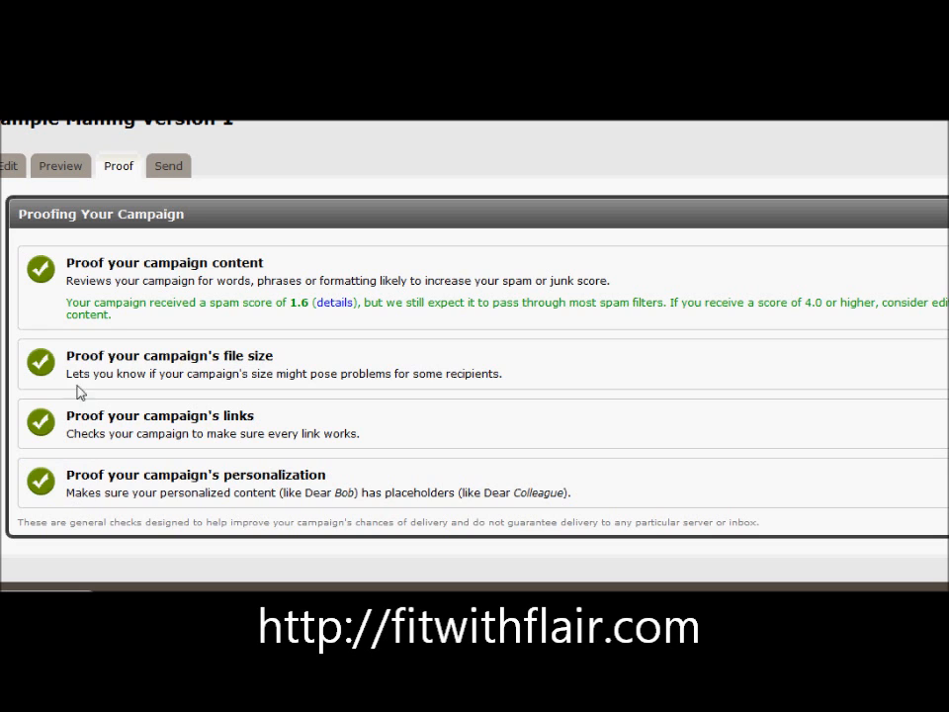
# Examine the details of the campaign's spam score in the delivery report and close the report
pyautogui.click(333, 305)
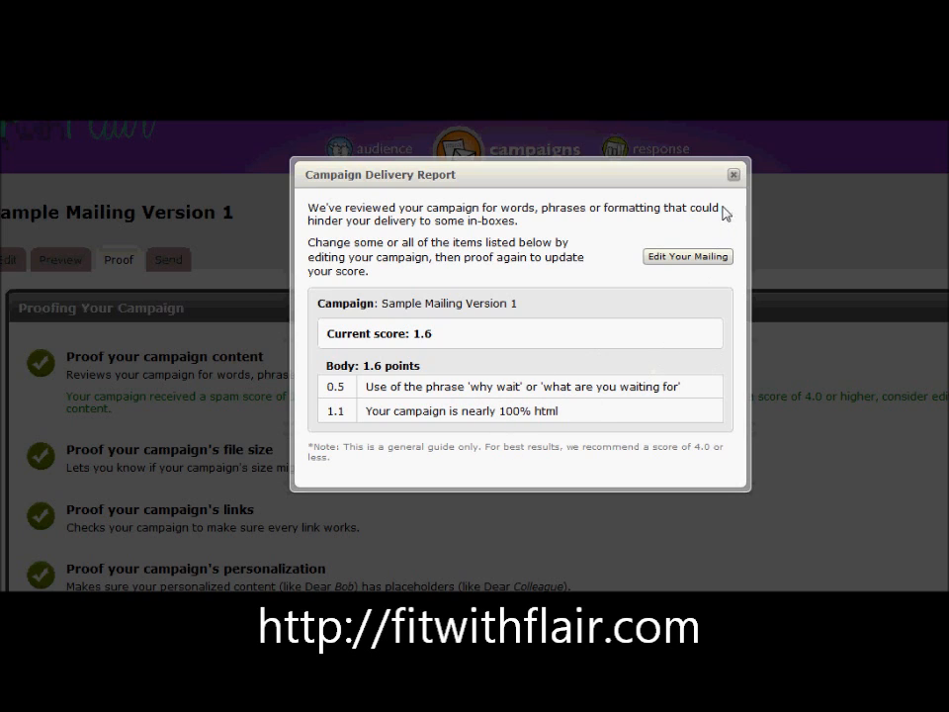
pyautogui.click(733, 175)
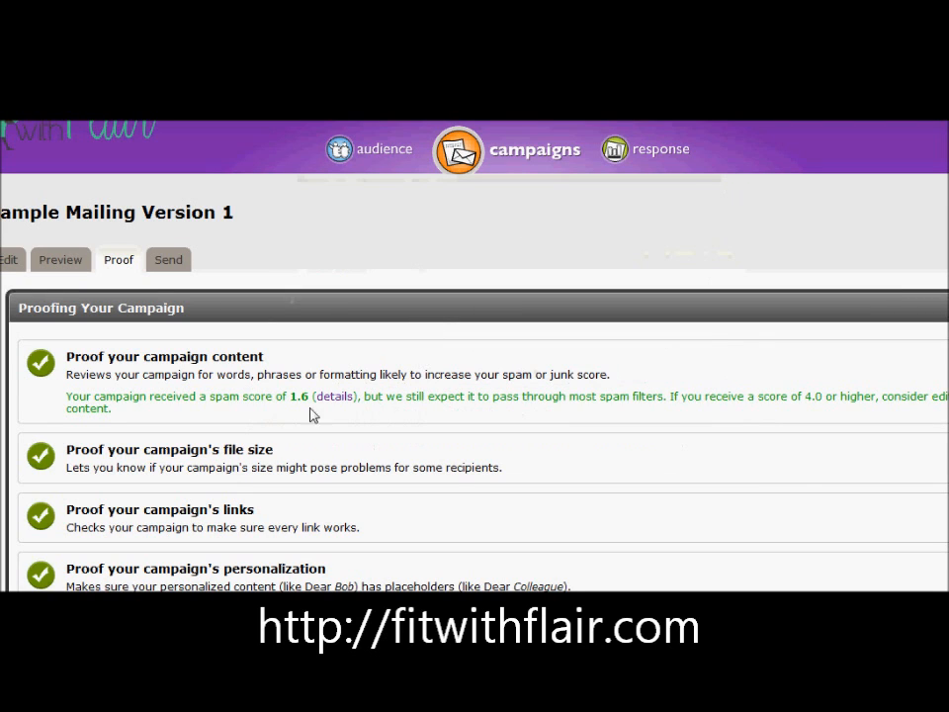
# Review the mailing's send settings, from sender and signup form through delivery style and audience to the immediate and scheduled sending options
pyautogui.click(170, 260)
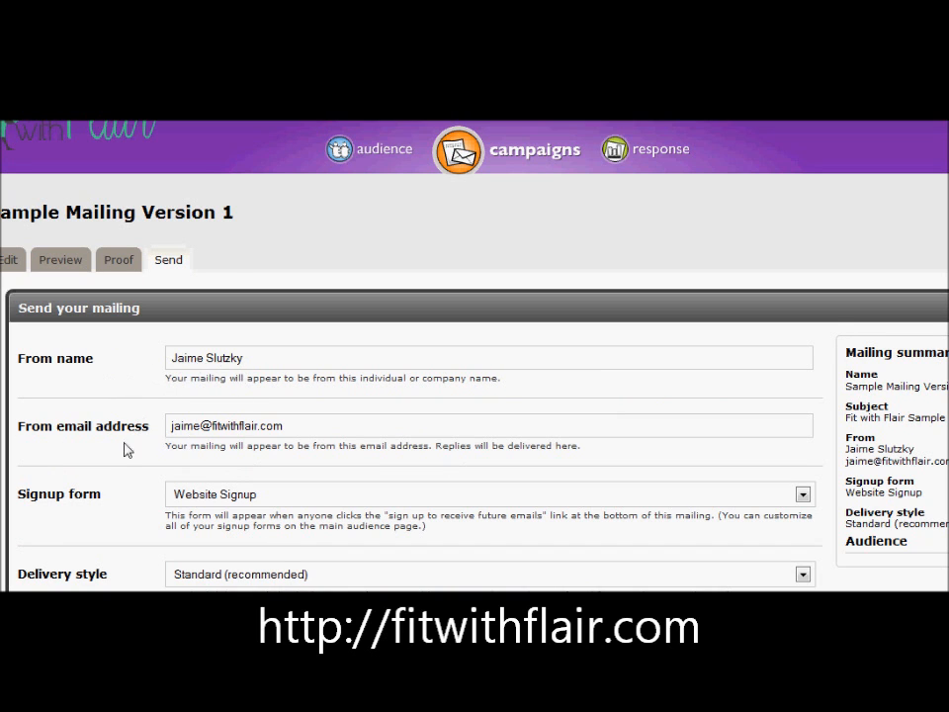
pyautogui.scroll(-3, 138, 449)
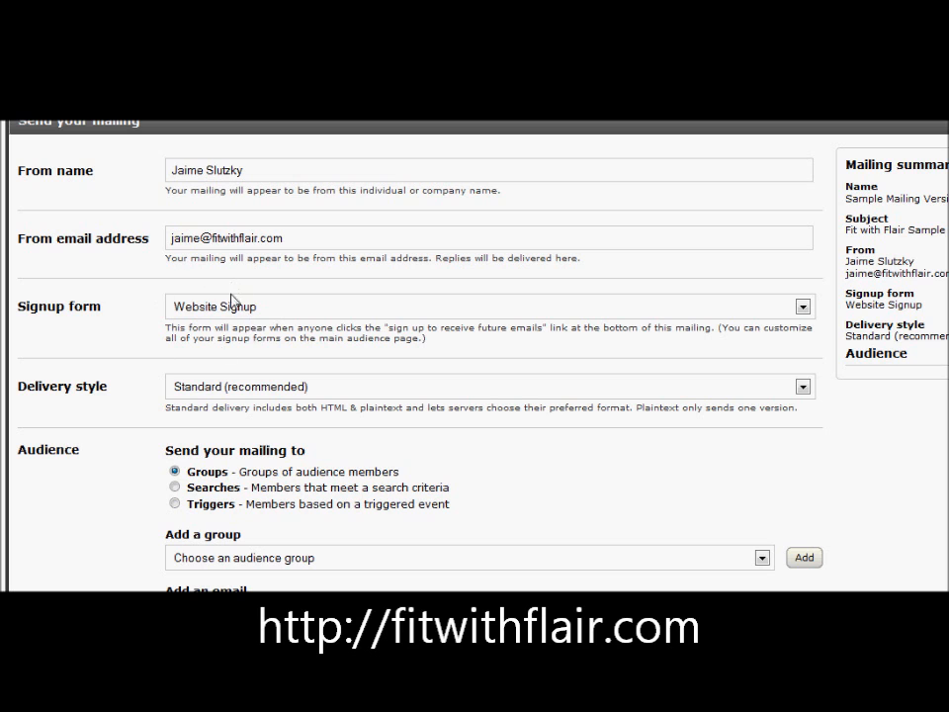
pyautogui.scroll(-3, 123, 365)
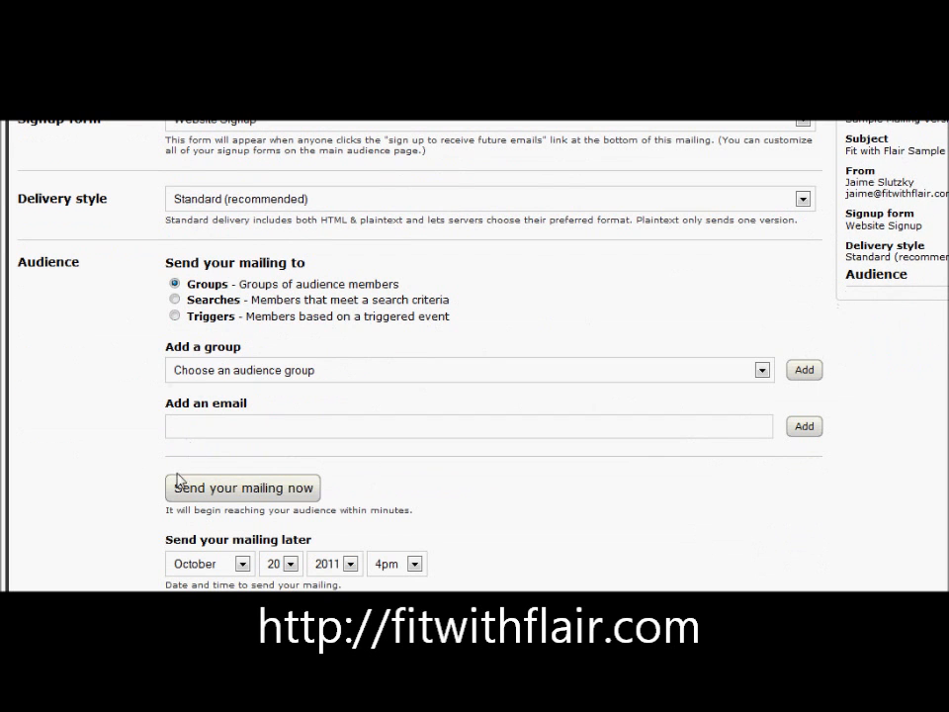
pyautogui.scroll(-2, 218, 494)
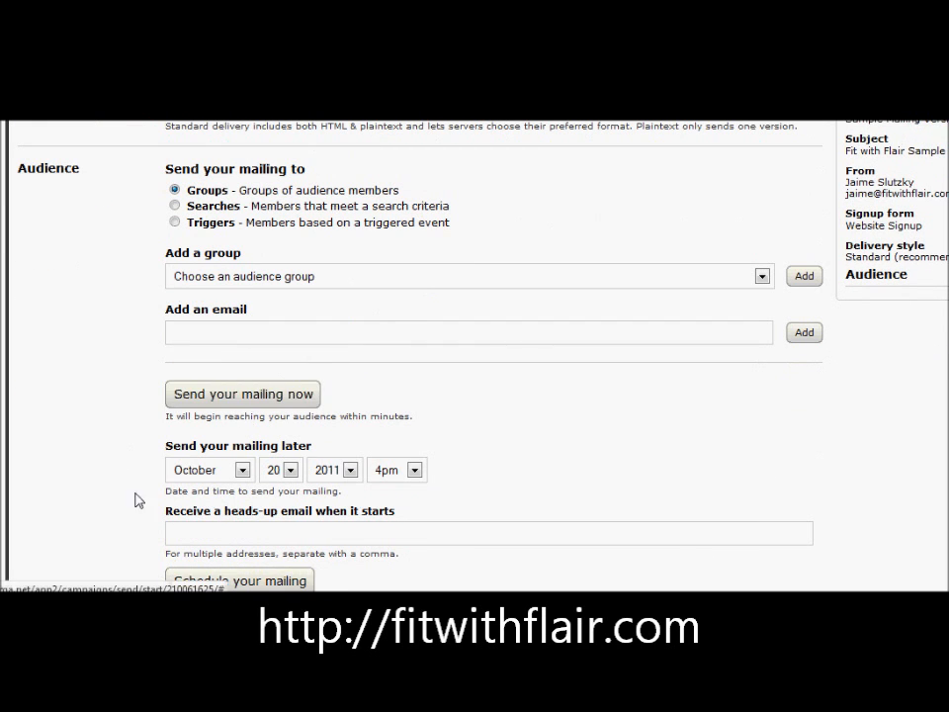
pyautogui.scroll(-2, 232, 526)
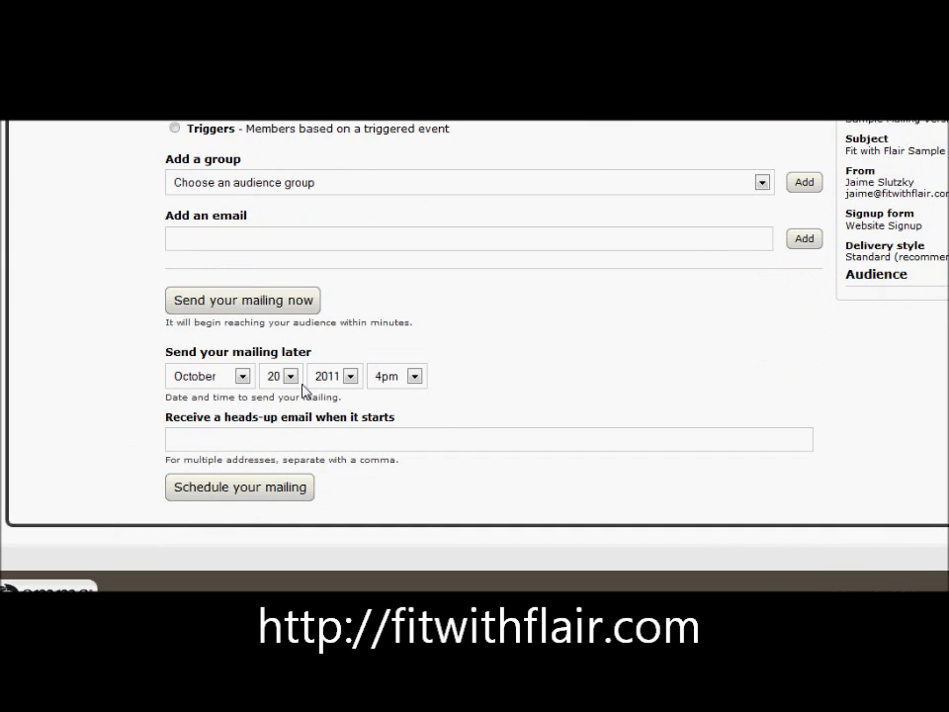